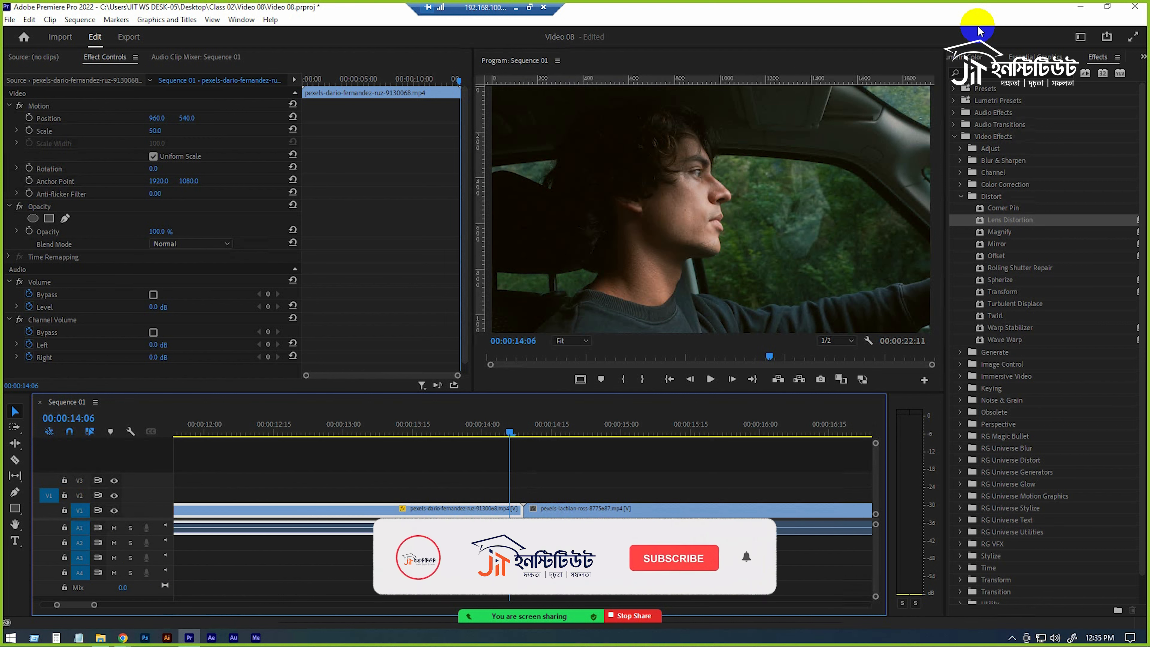
Create a new colour matte in a dark green sampled from the foliage in the preview, keeping the name Color Matte.
left_click(969, 57)
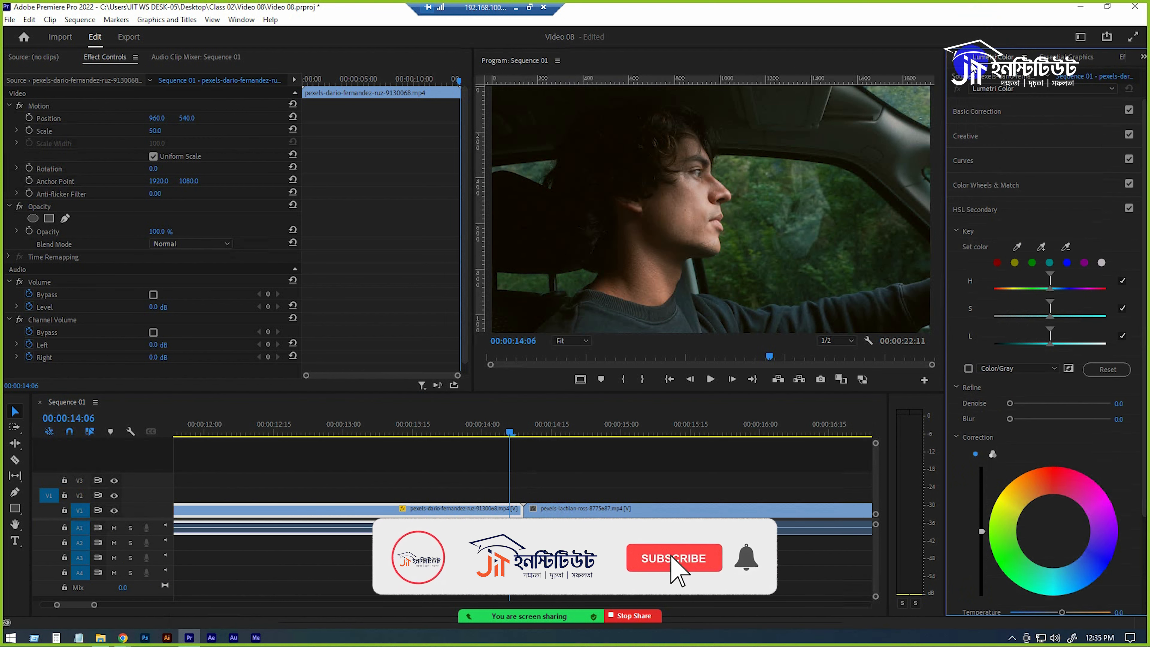
left_click(949, 57)
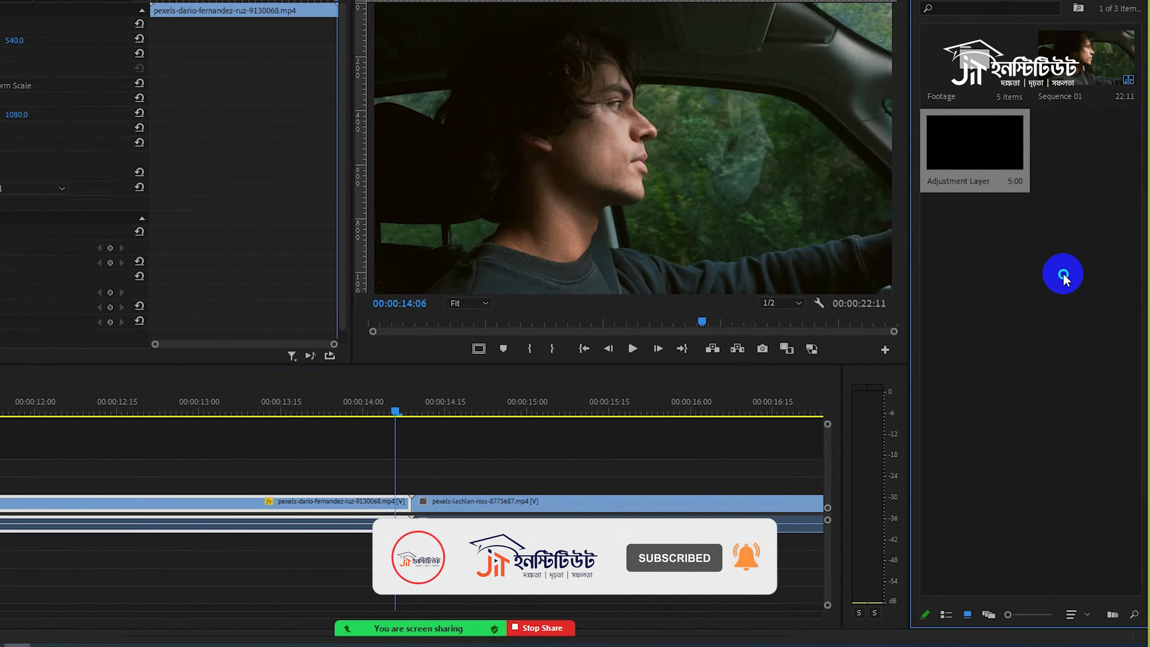
right_click(1011, 316)
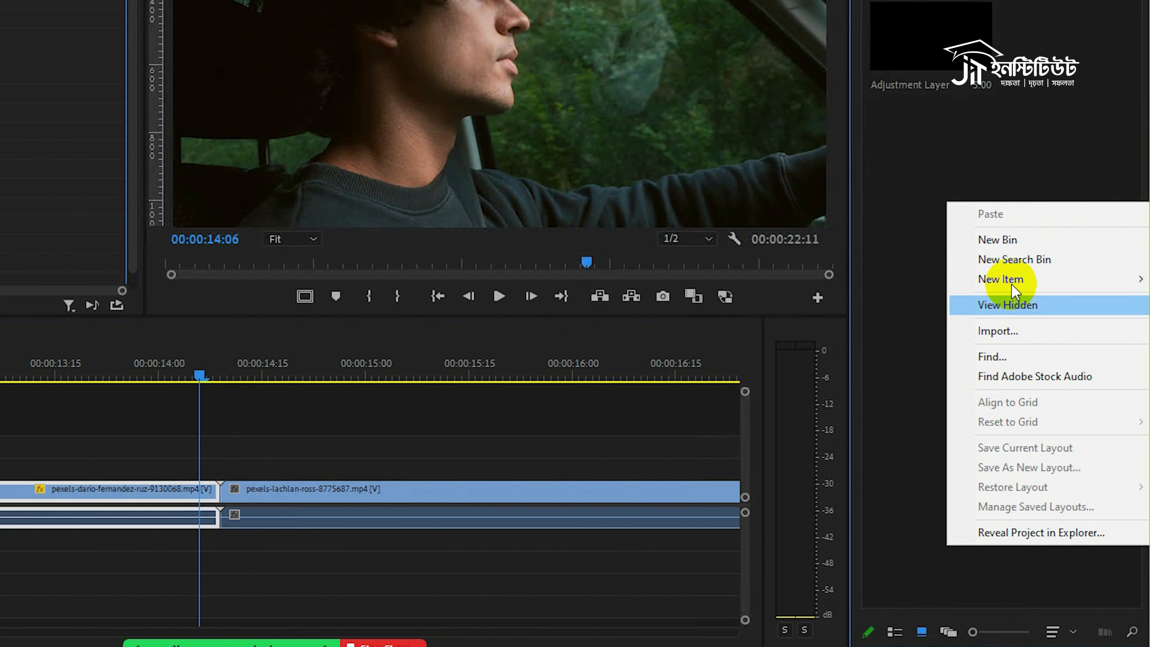
mouse_move(1011, 283)
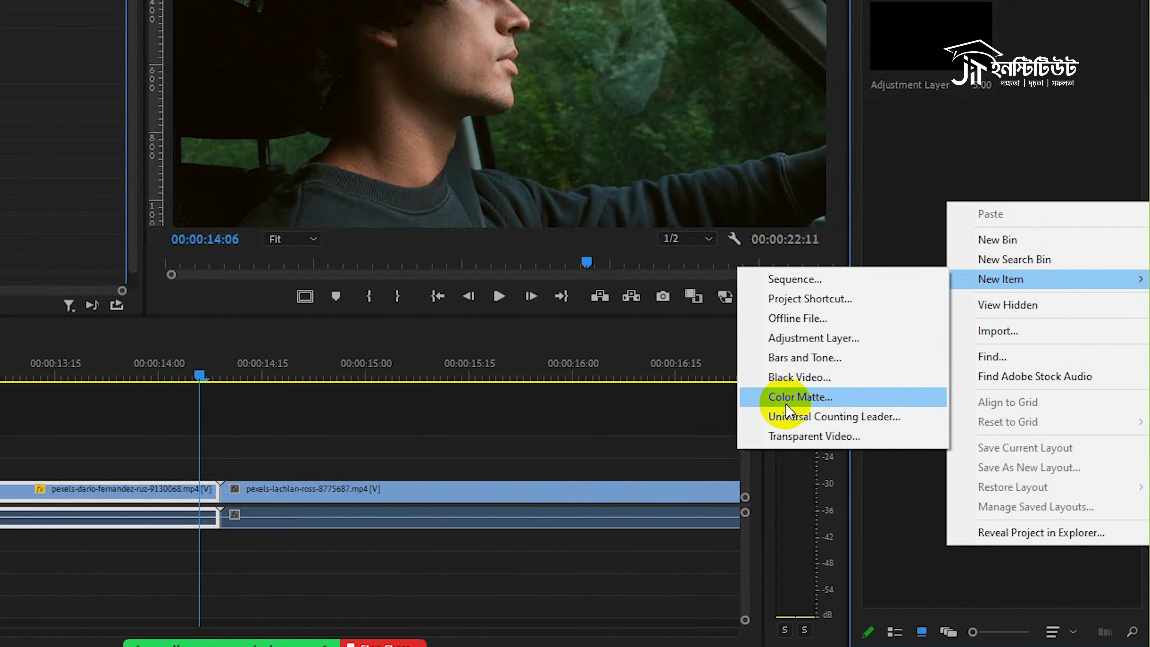
left_click(810, 401)
left_click(316, 268)
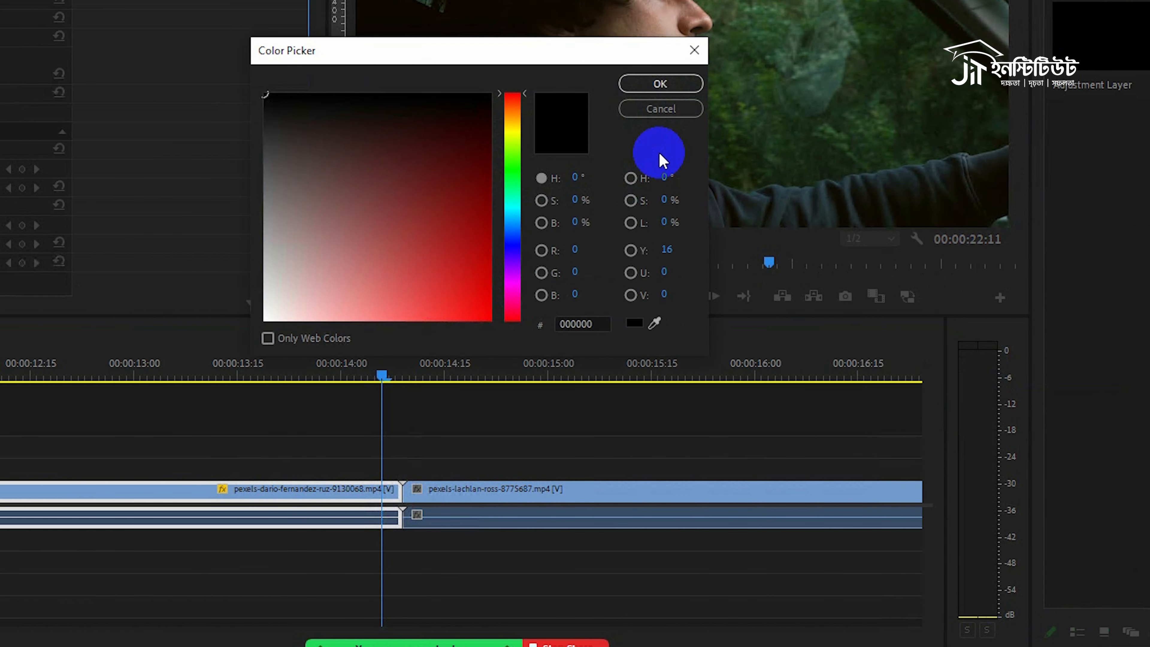
left_click(655, 323)
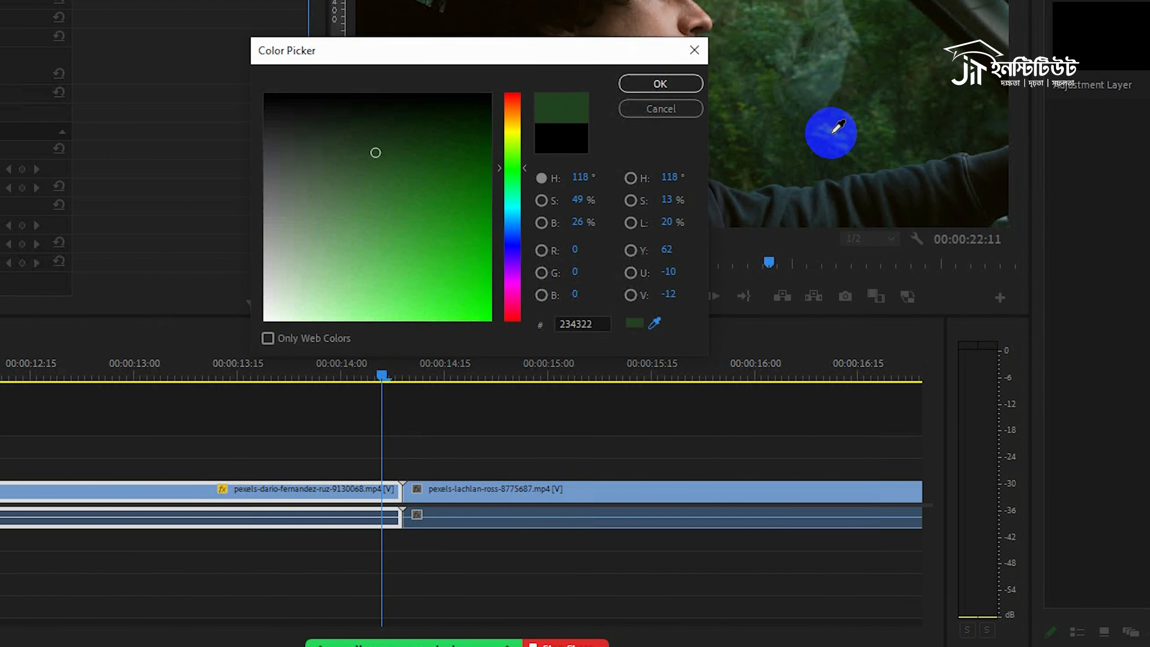
left_click(660, 83)
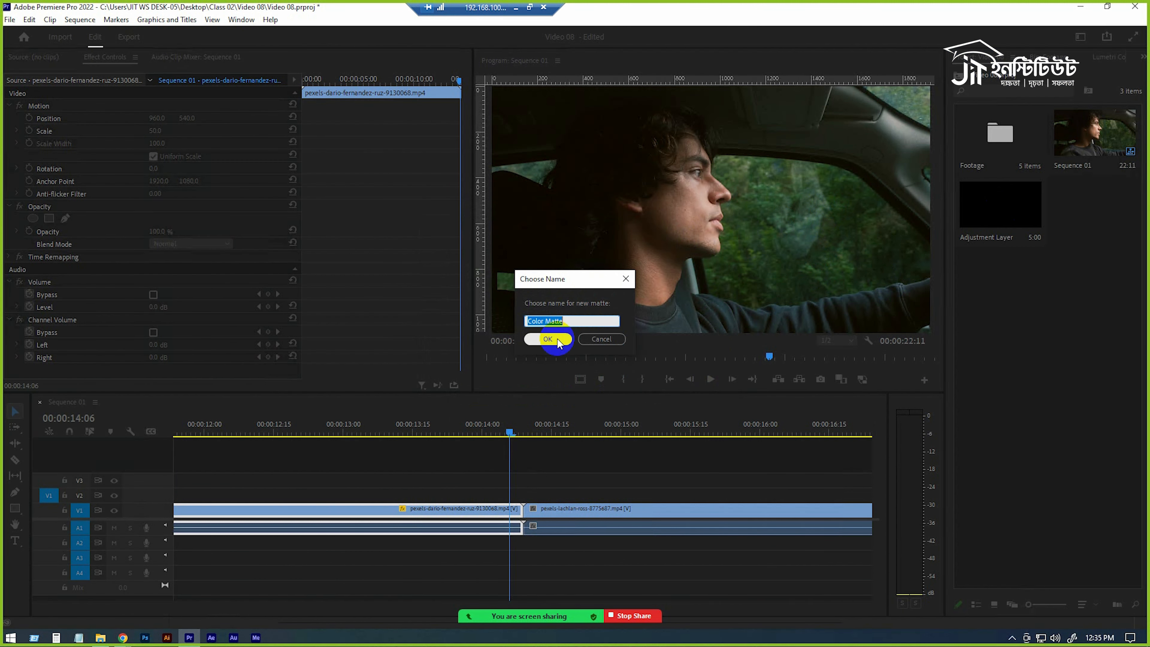
left_click(558, 340)
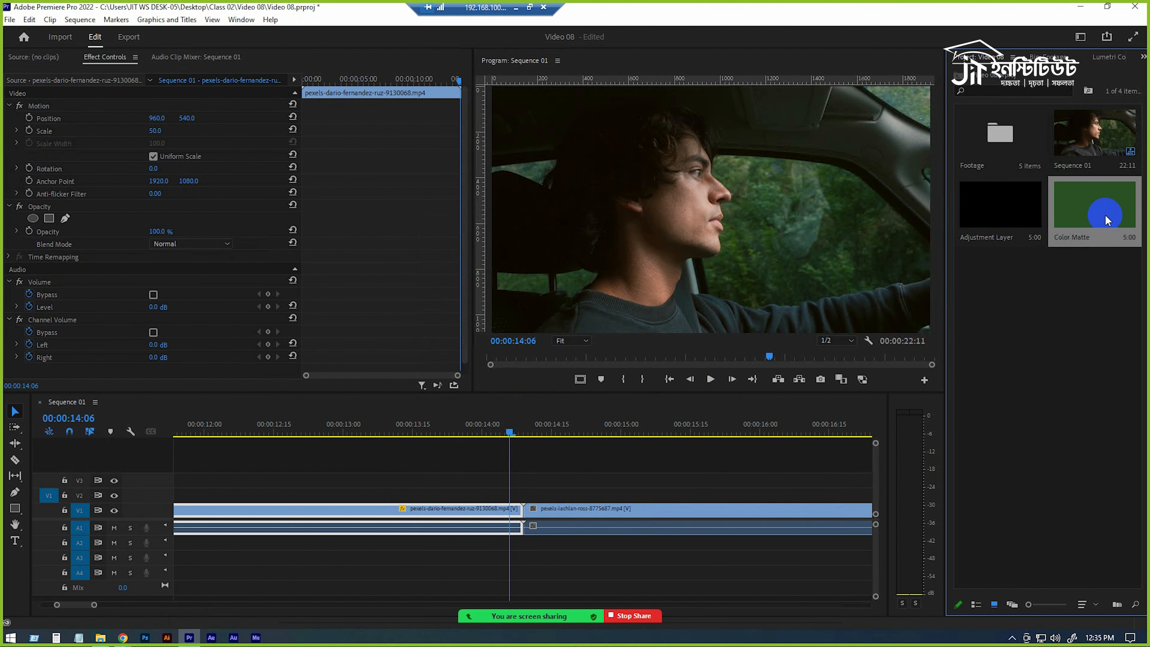
Place the green Color Matte on V2 above the cut between the two clips and trim its start to 00:00:13:29.
left_click_drag(812, 368, 459, 494)
left_click_drag(517, 430, 525, 433)
key("shift+Left")
key("shift+Left")
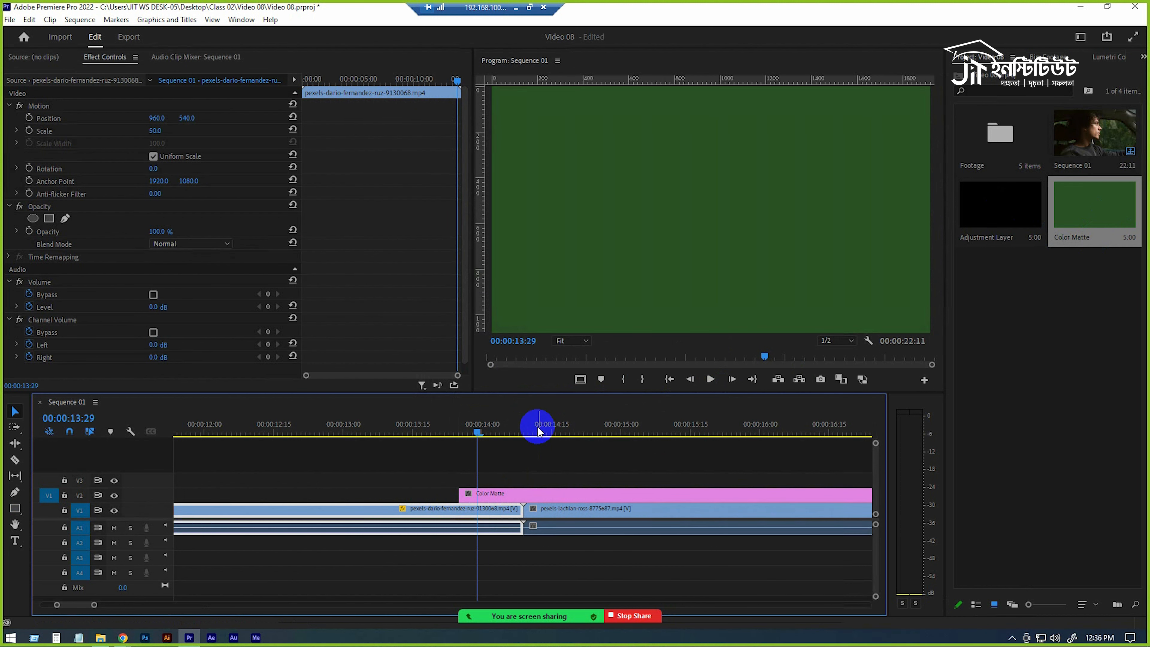
left_click_drag(466, 495, 479, 498)
Split the Color Matte on V2 at 00:00:14:19 and delete the part after the split.
key("shift+Right")
key("shift+Right")
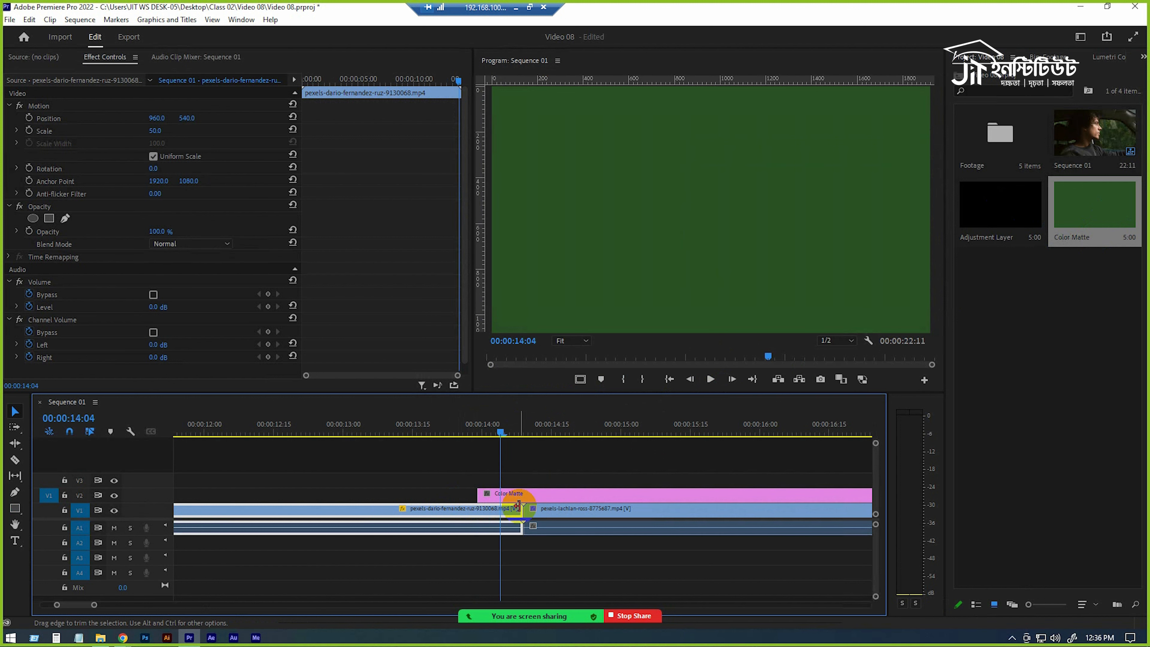
key("shift+Right")
key("shift+Right")
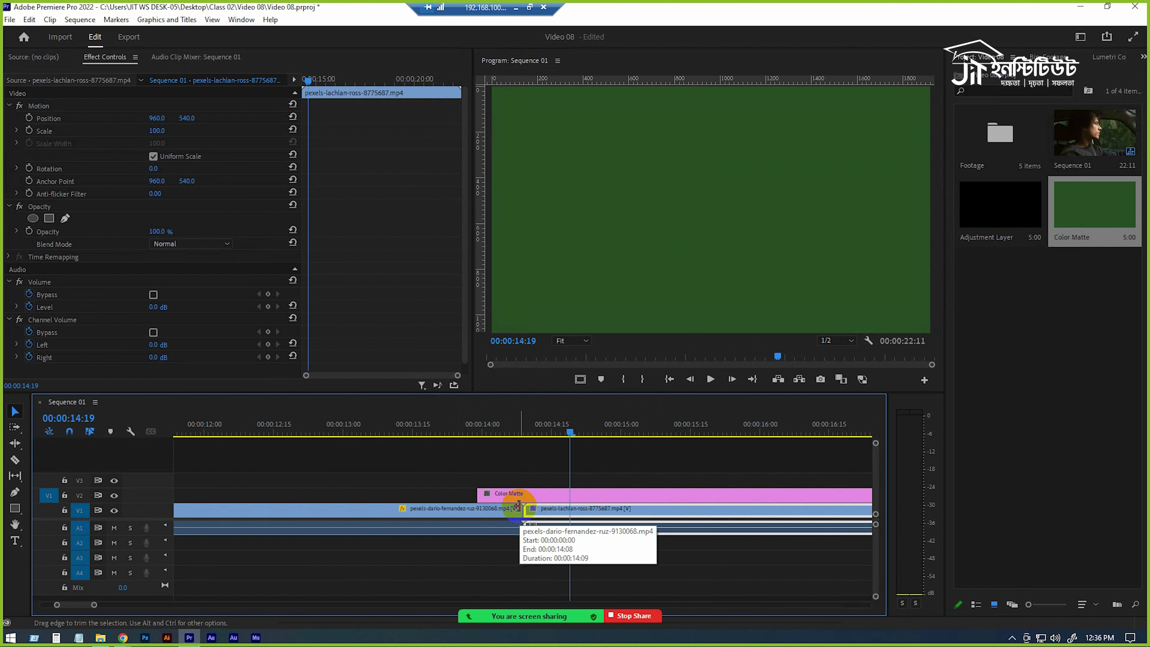
left_click(581, 498)
key("ctrl+k")
left_click(579, 498)
key("Delete")
Select the trimmed Color Matte and place the playhead on the cut between the V1 clips at 00:00:14:09.
left_click_drag(546, 431, 523, 422)
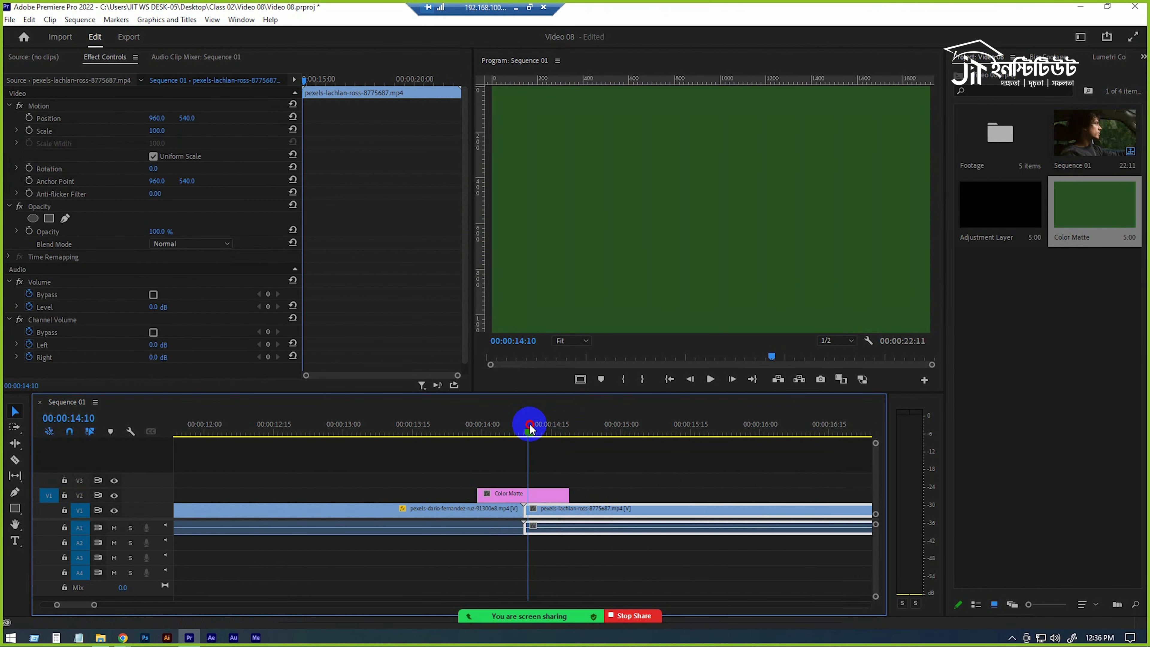
left_click(526, 496)
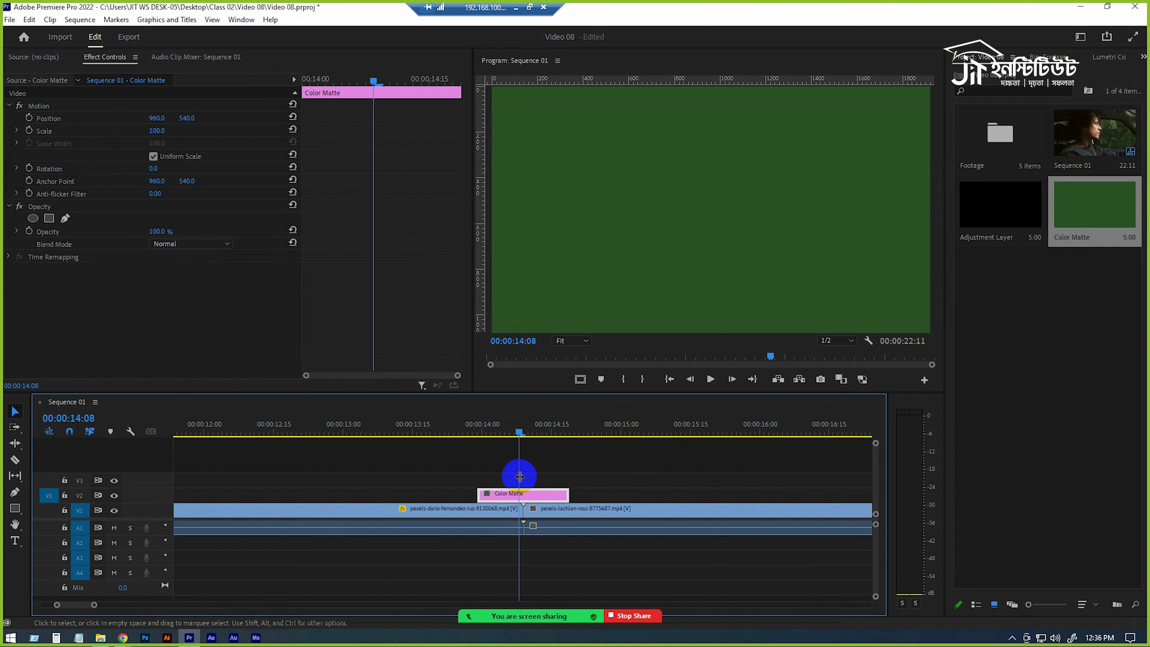
left_click_drag(515, 434, 521, 434)
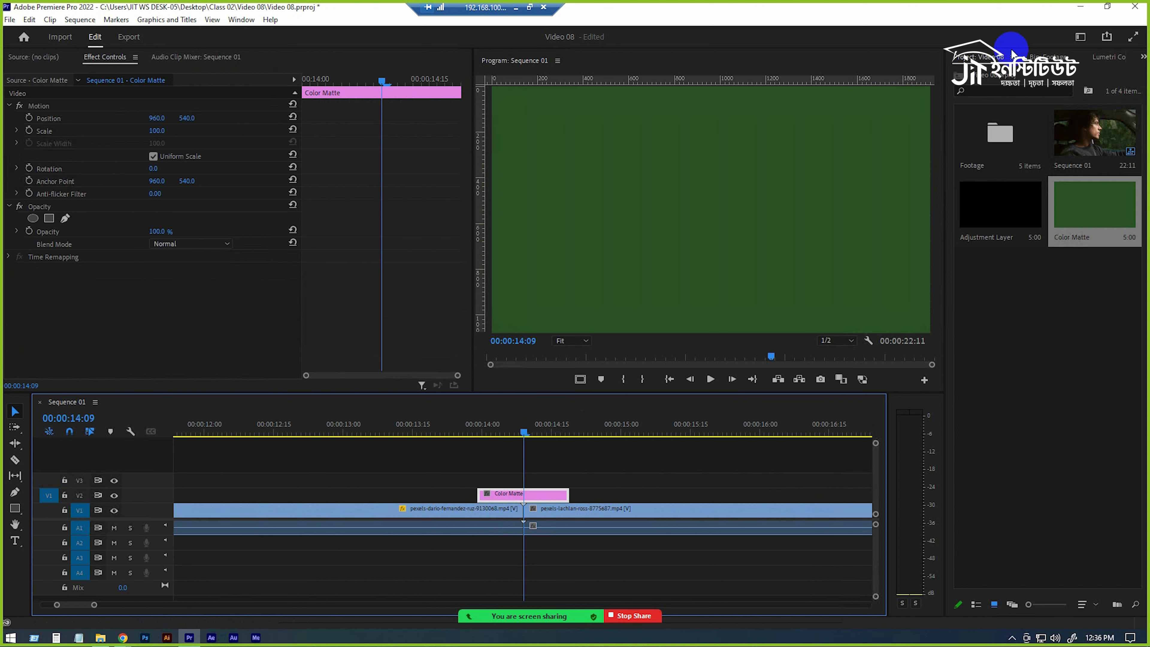
Find the Push video transition in the Slide group and apply it to the start of the Color Matte.
left_click(1143, 56)
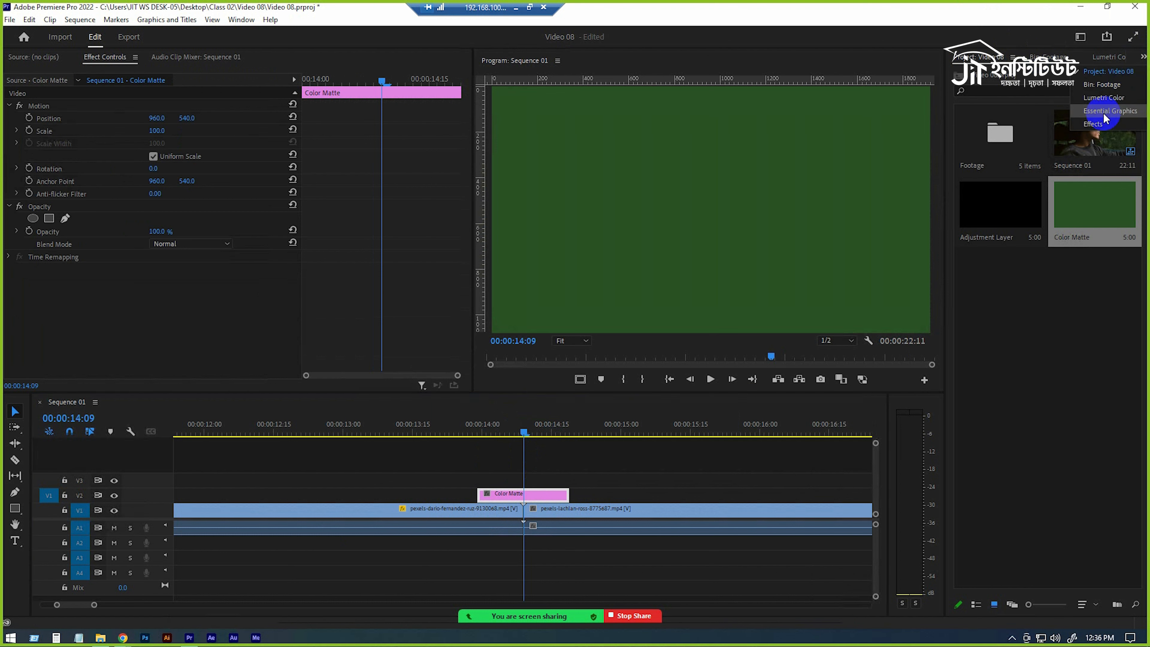
left_click(1096, 123)
scroll(1047, 502, "down", 1)
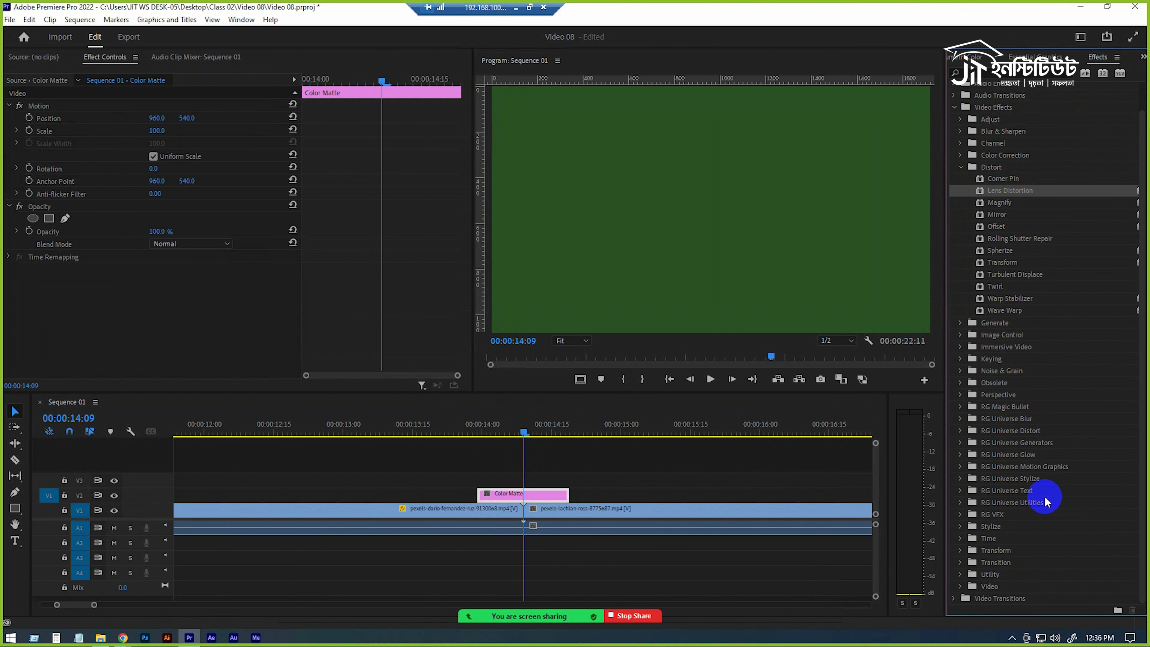
left_click(953, 600)
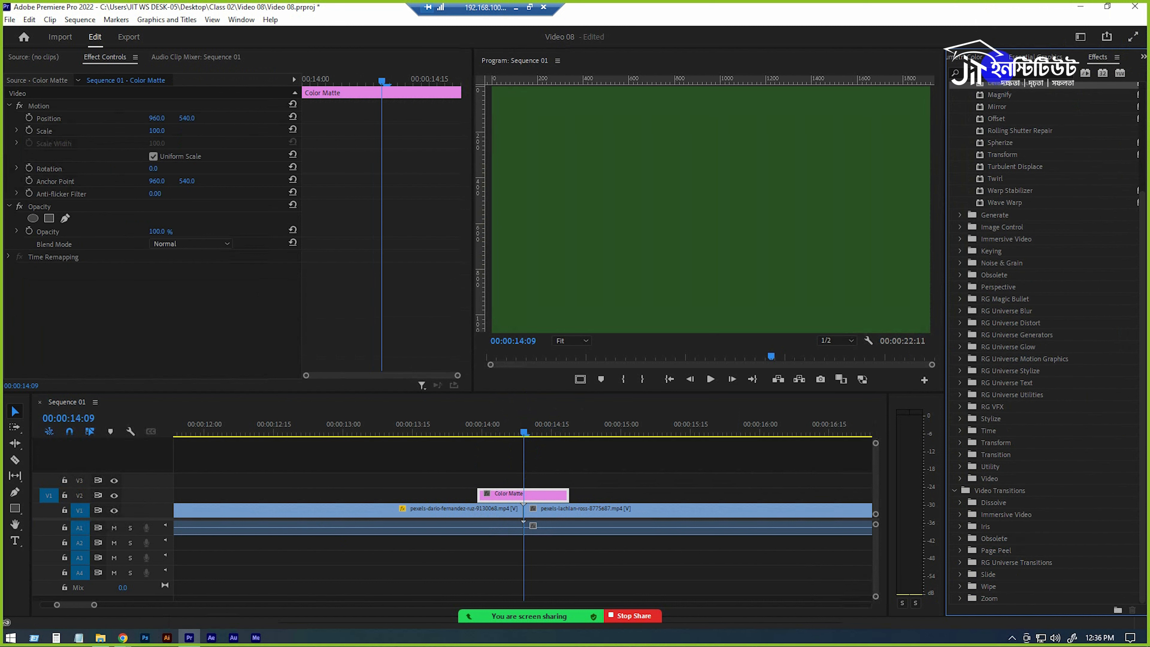
left_click(996, 71)
type("t")
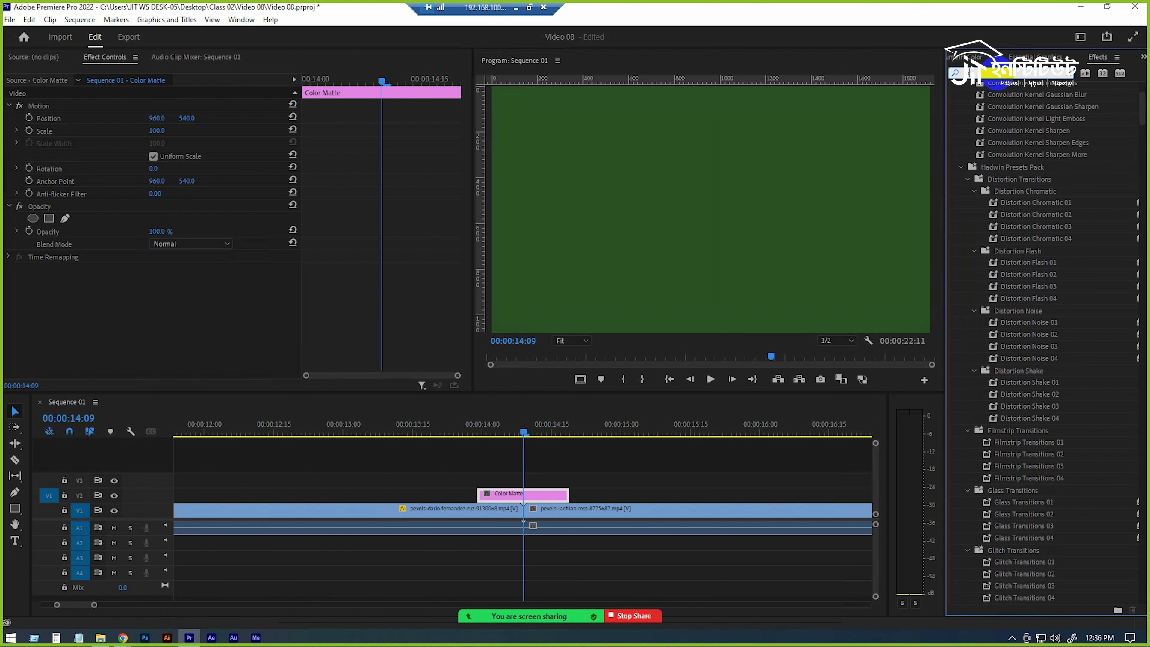
type("us")
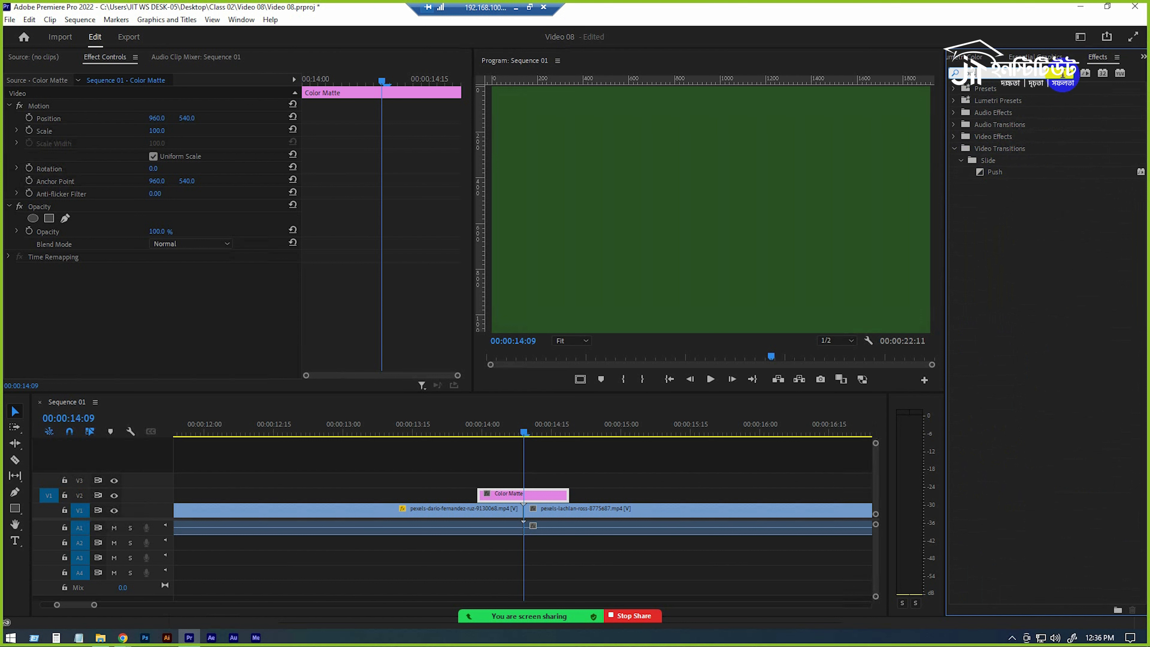
left_click(952, 148)
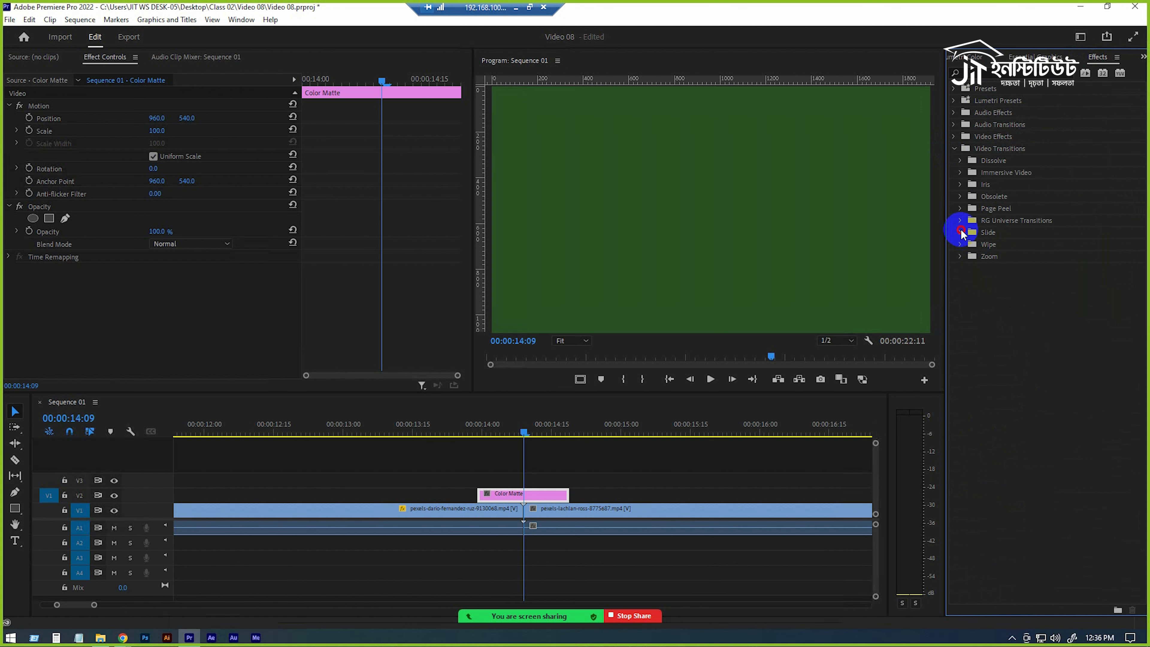
left_click_drag(997, 268, 495, 496)
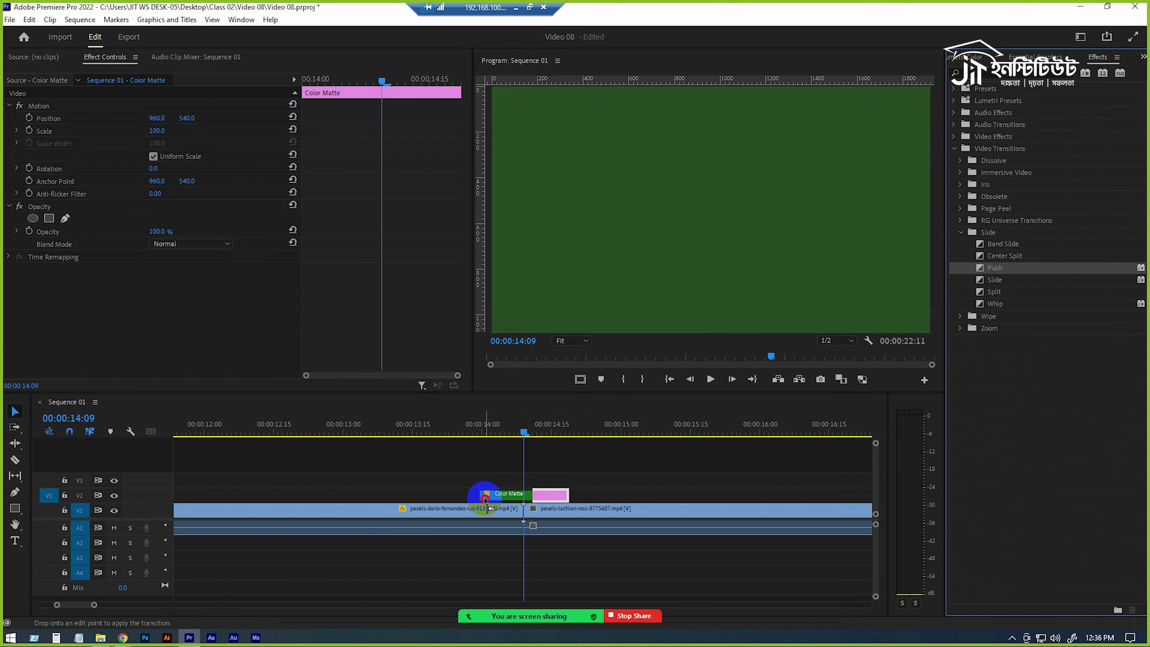
Shorten the first Push to 10 frames, ending at the playhead, and apply another Push to the end of the Color Matte.
left_click_drag(483, 490, 522, 498)
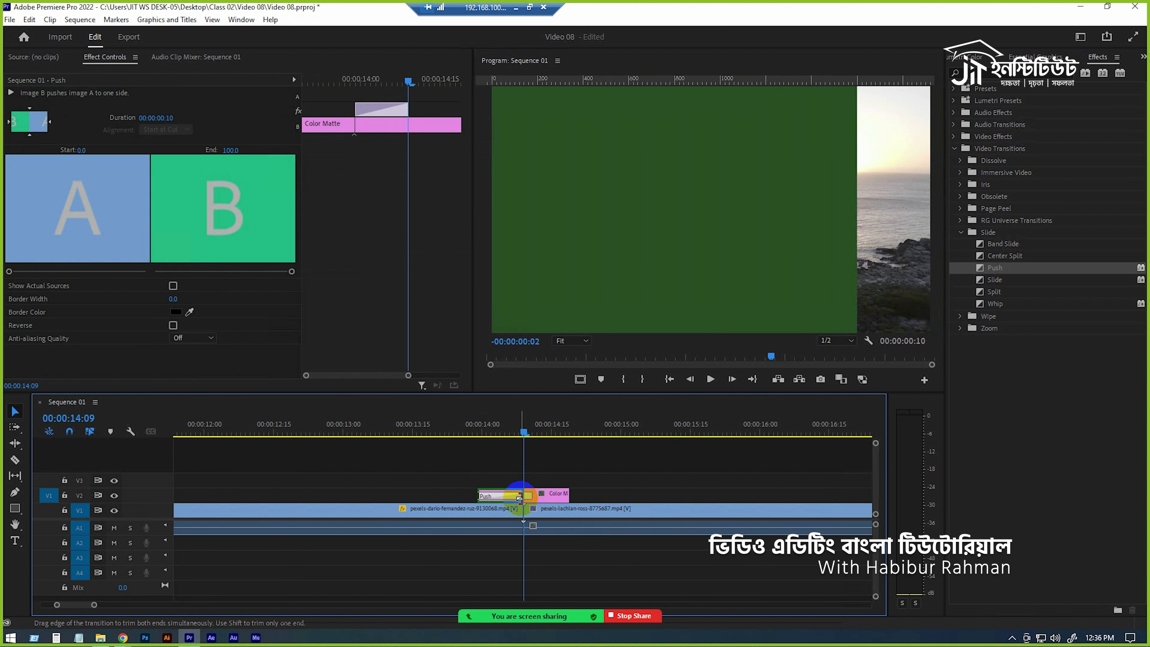
left_click_drag(1013, 271, 561, 497)
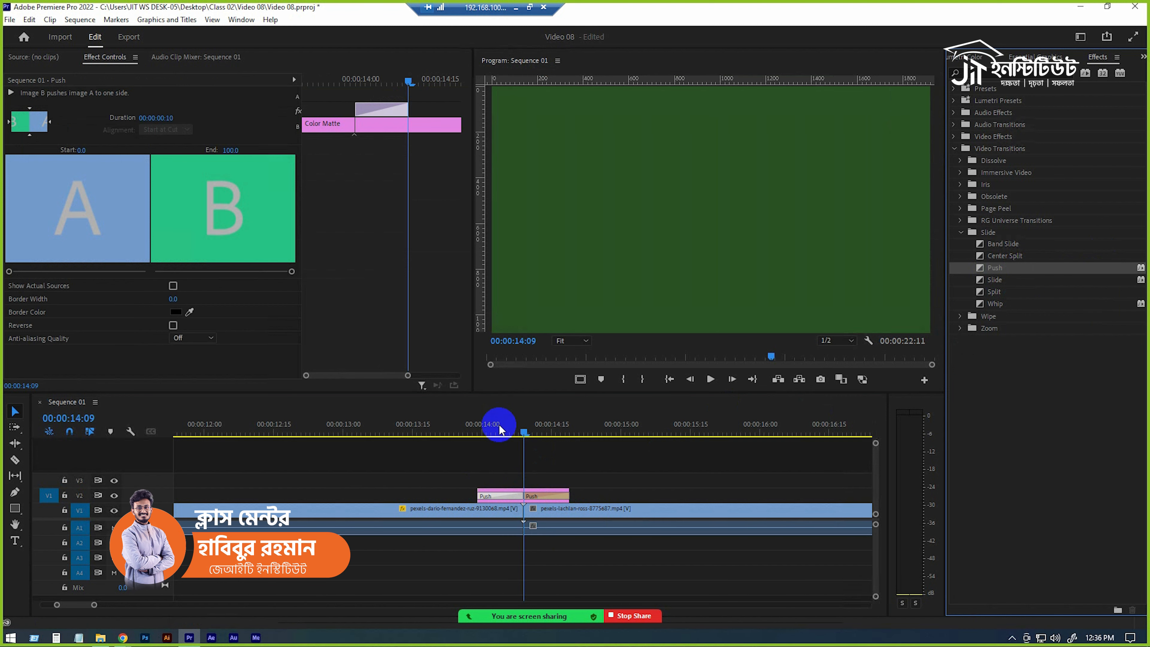
Play the sequence across the Color Matte transition and inspect the push at 00:00:14:06.
left_click(472, 428)
key("space")
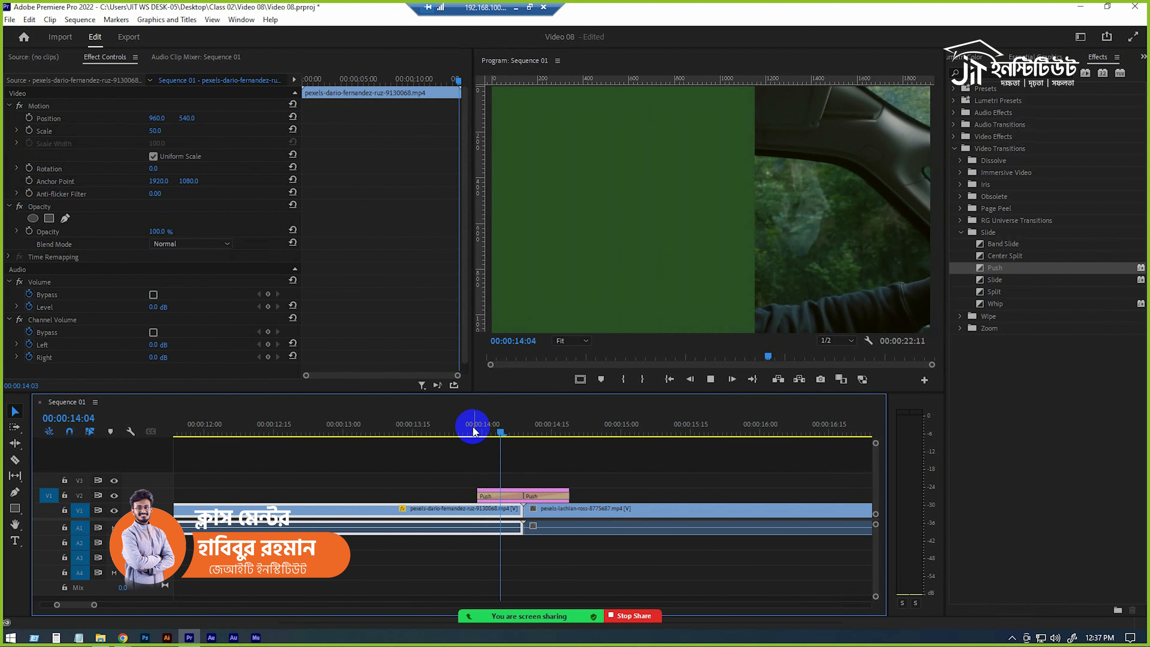
left_click(505, 432)
mouse_move(505, 433)
left_mouse_down()
mouse_move(477, 431)
mouse_move(495, 441)
mouse_move(591, 433)
mouse_move(509, 435)
left_mouse_up()
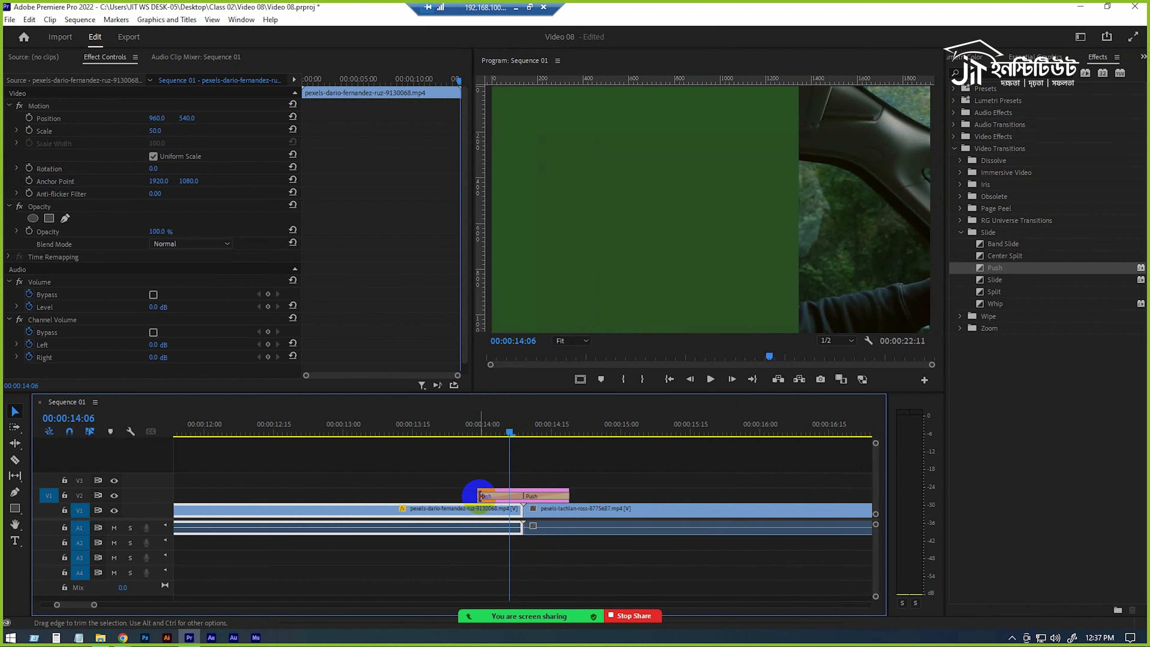
Trim both ends of the Color Matte inward around the cut so that each Push transition lasts 7 frames.
left_click_drag(481, 497, 532, 502)
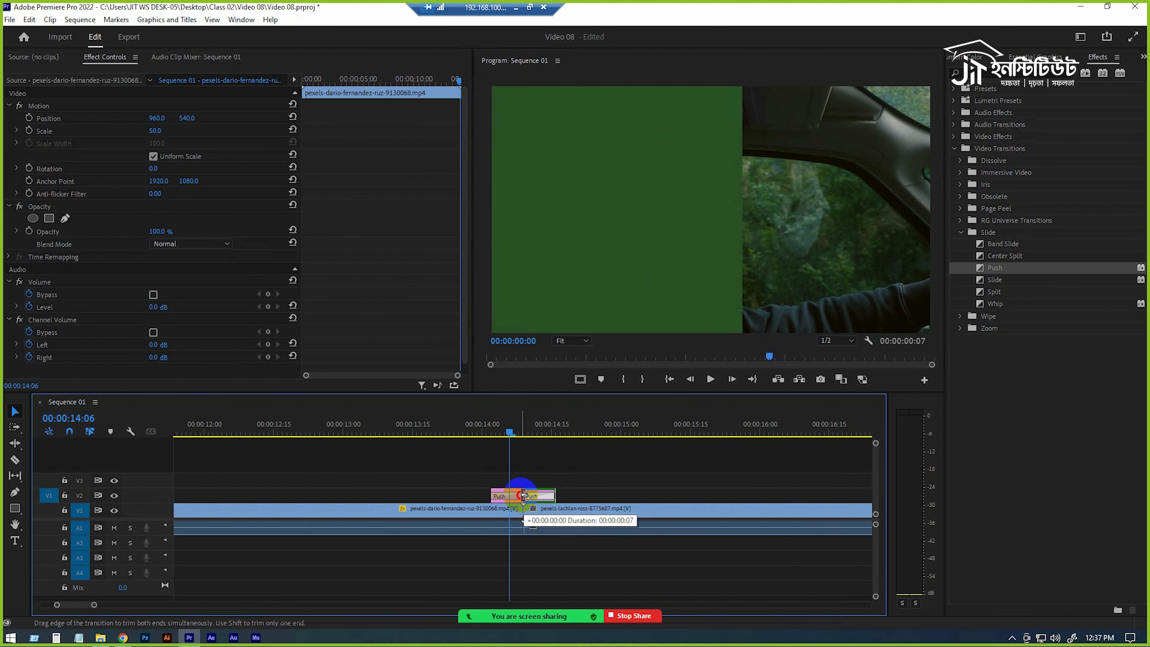
left_click(519, 495)
left_click(526, 498)
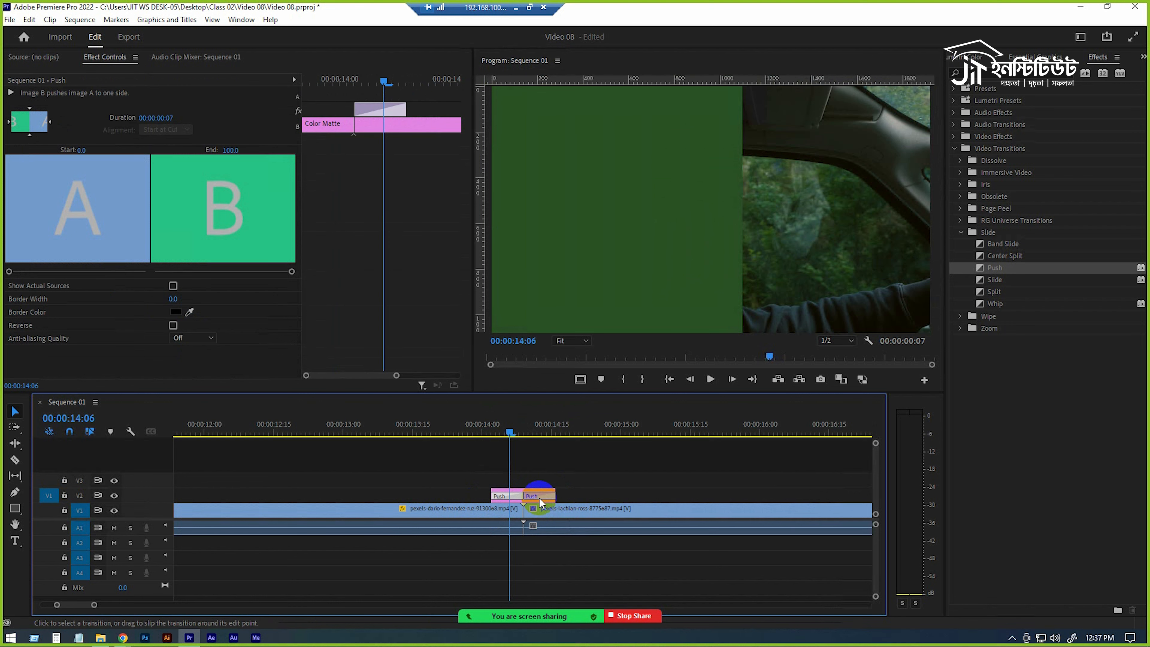
Play back the shortened matte transition and return the playhead to 00:00:13:28, just before it.
left_click(482, 422)
key("space")
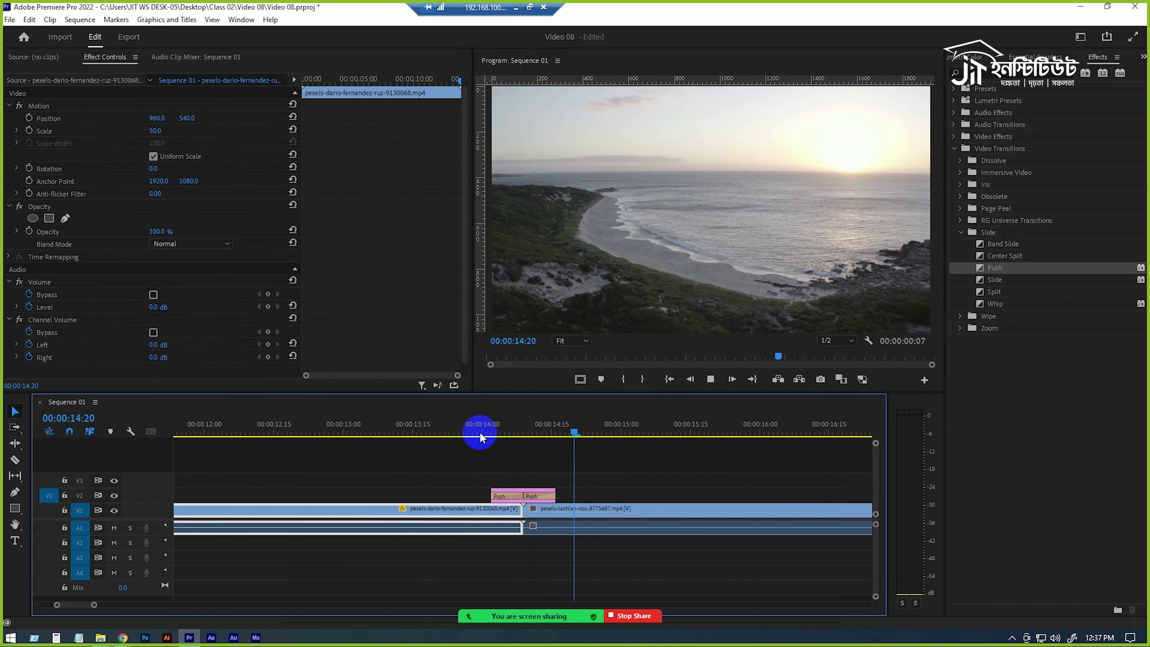
key("space")
left_click_drag(506, 428, 472, 429)
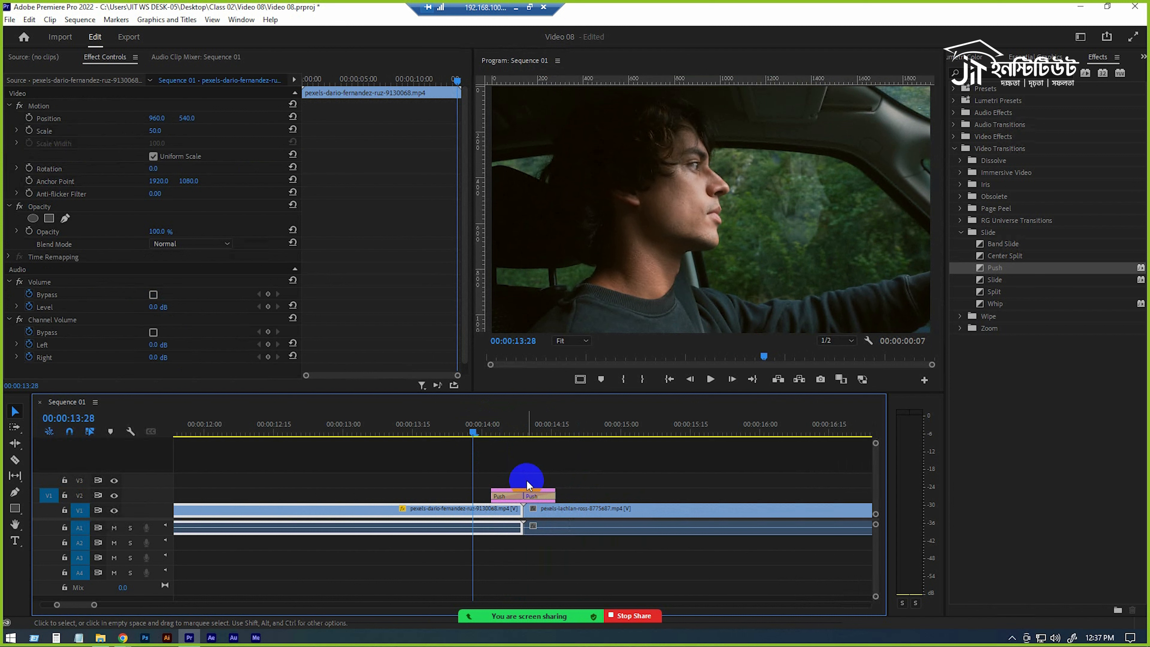
Create an orange Color Matte in the project at 1920 x 1080, 30.00 fps, keeping the name Color Matte.
left_click(973, 55)
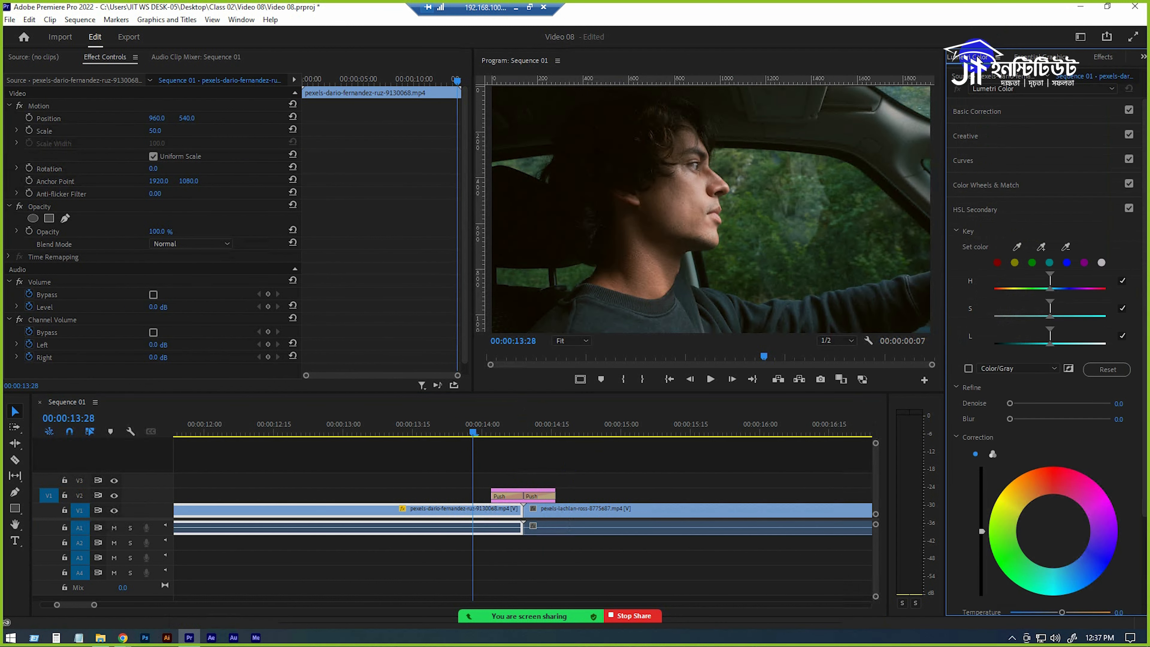
left_click(962, 59)
left_click(960, 59)
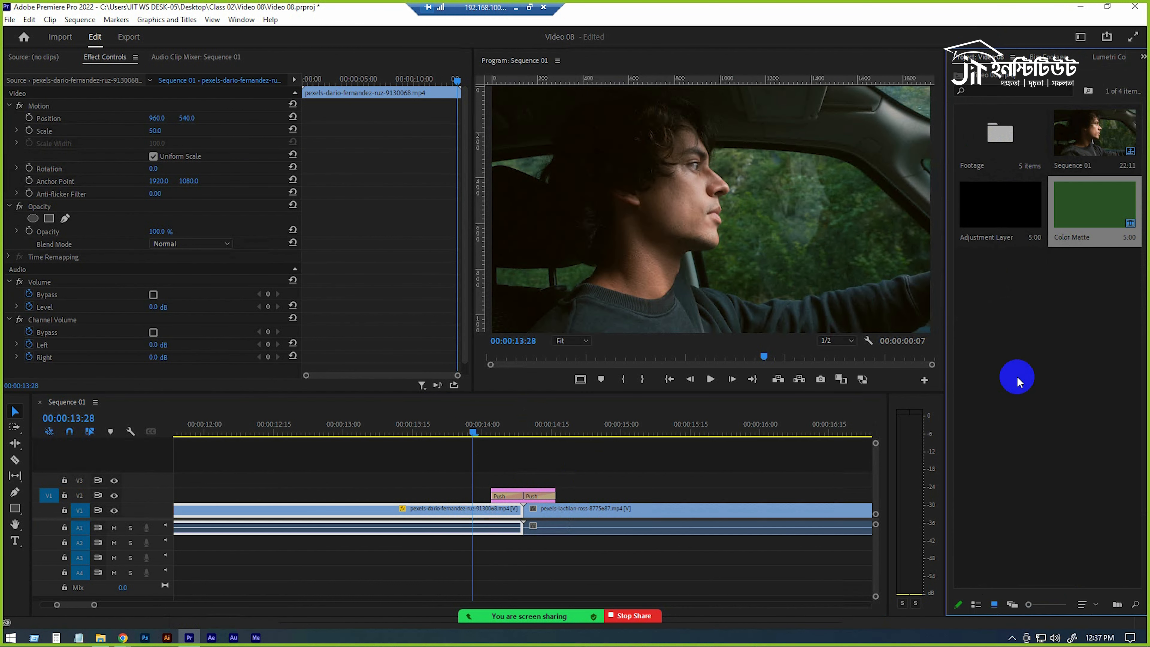
right_click(1059, 353)
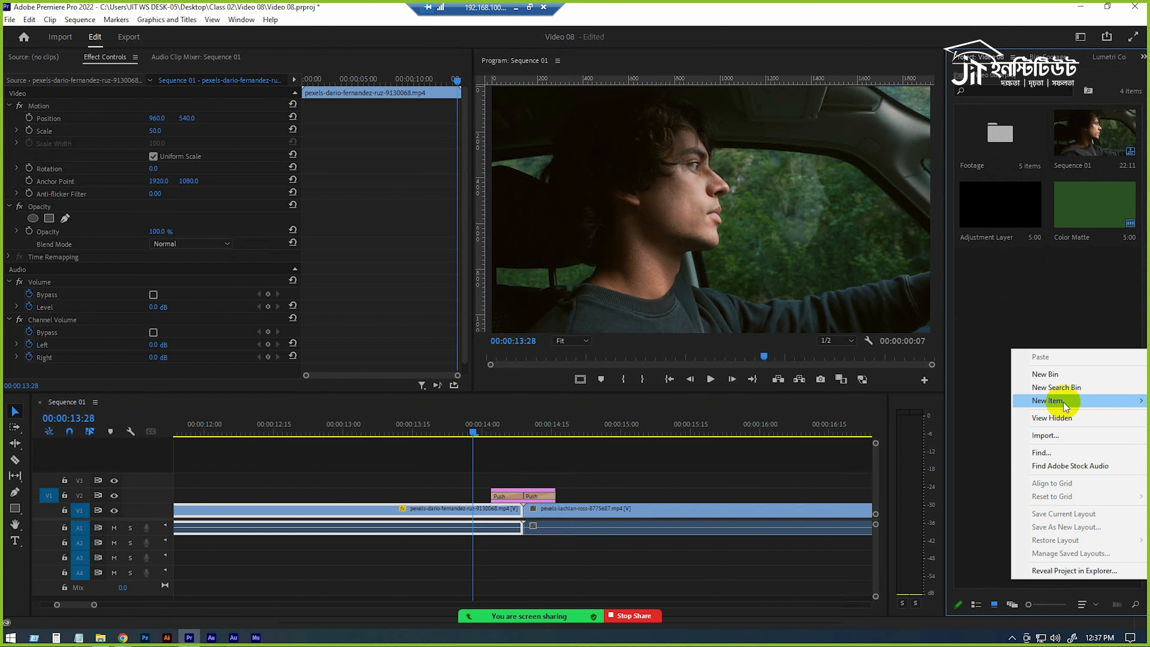
mouse_move(1064, 403)
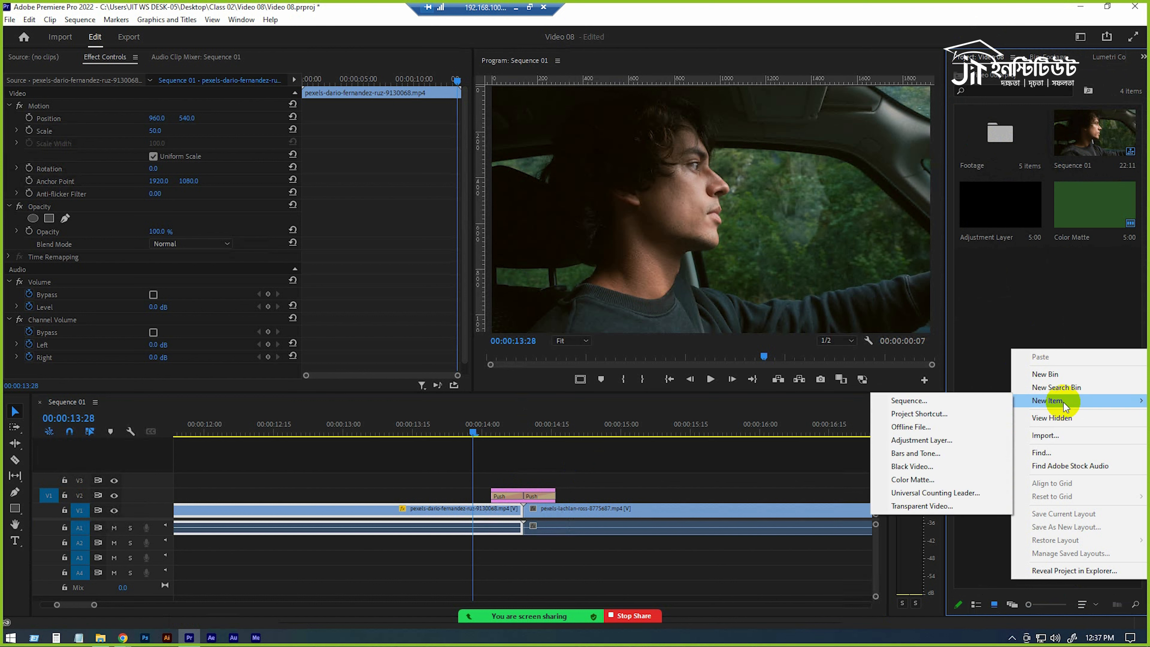
left_click(905, 479)
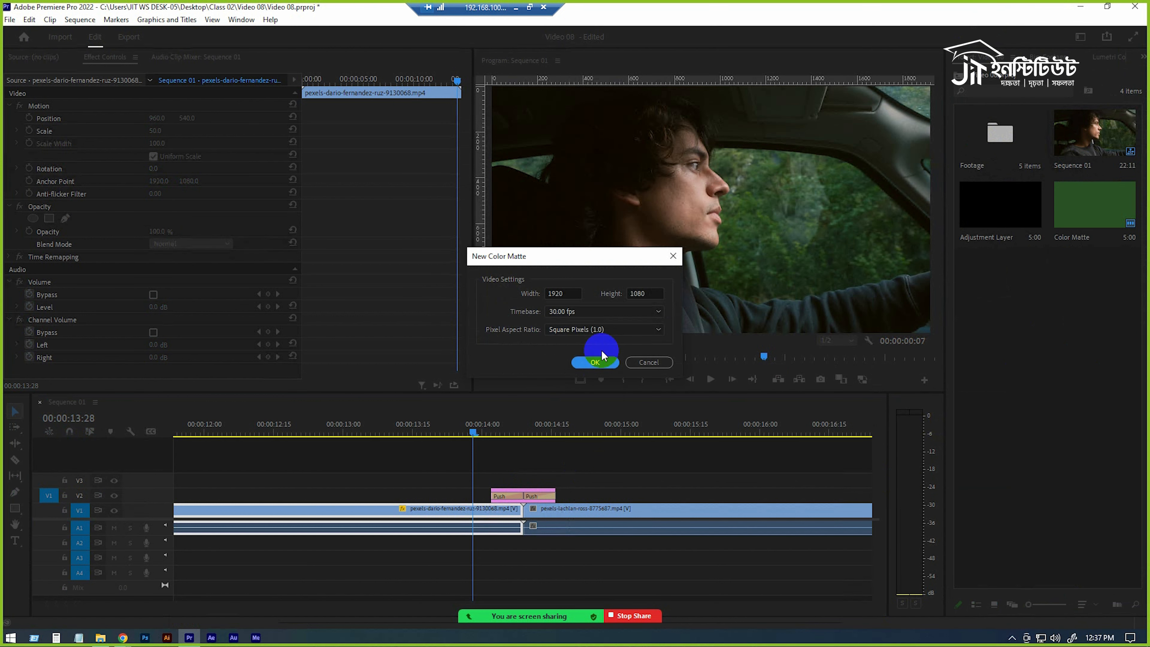
left_click(594, 362)
left_click_drag(599, 263, 598, 254)
left_click(535, 393)
left_click_drag(536, 393, 552, 384)
left_click(696, 236)
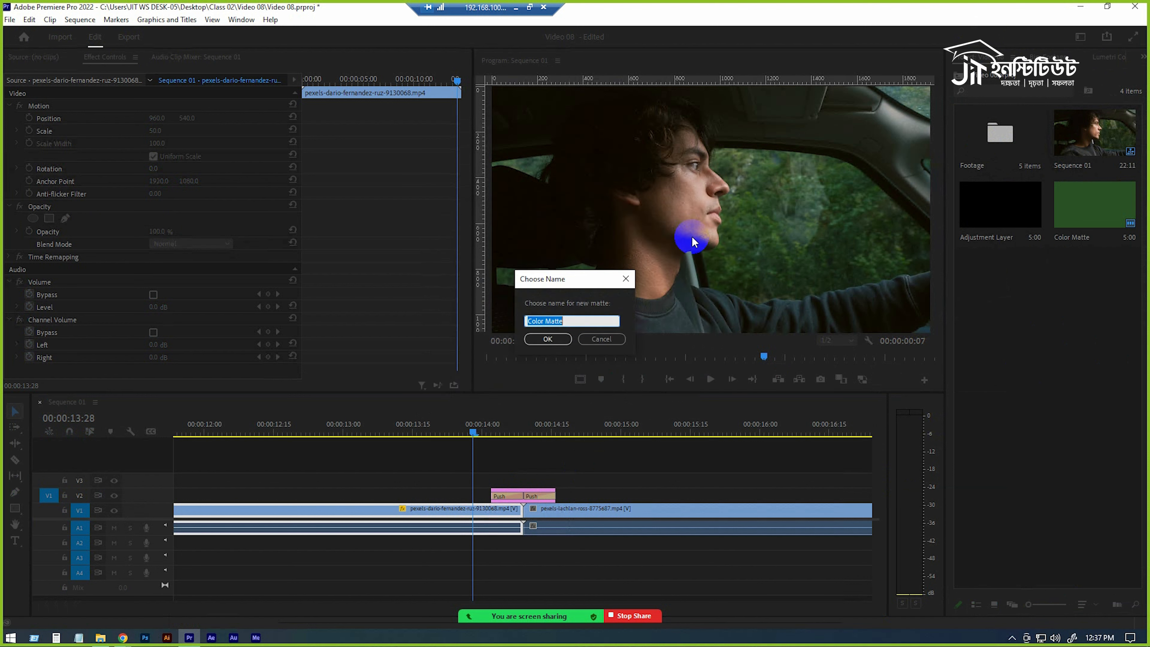
left_click(557, 339)
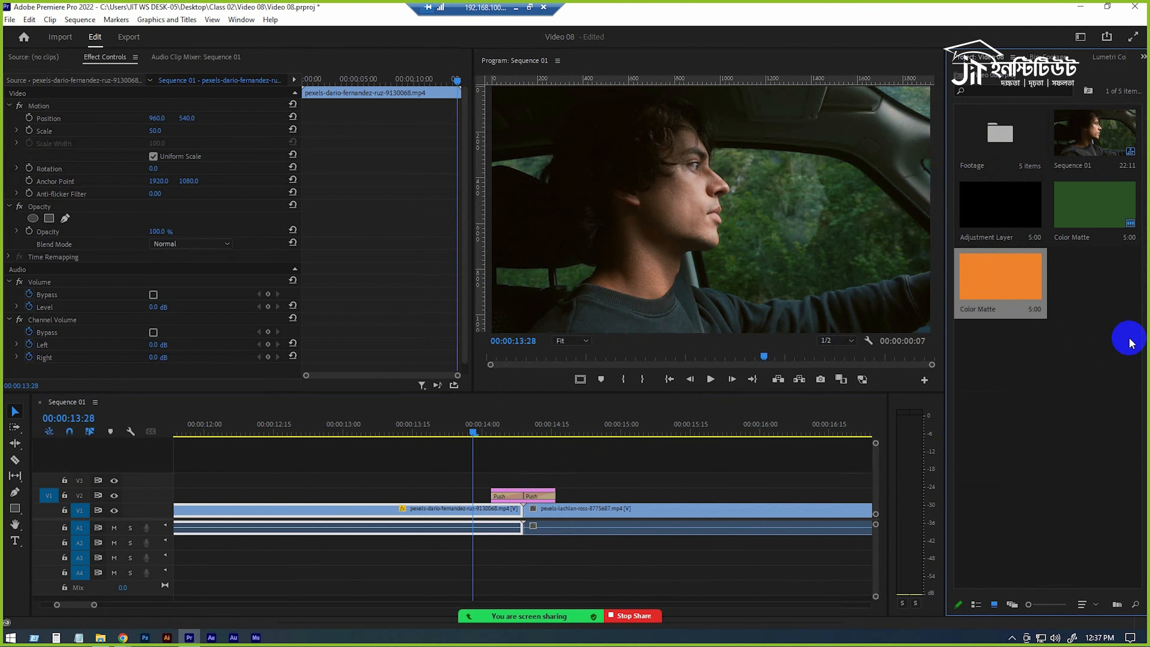
Create a light blue Color Matte in the project at 1920 x 1080, 30.00 fps, keeping the name Color Matte.
right_click(1126, 359)
mouse_move(1050, 410)
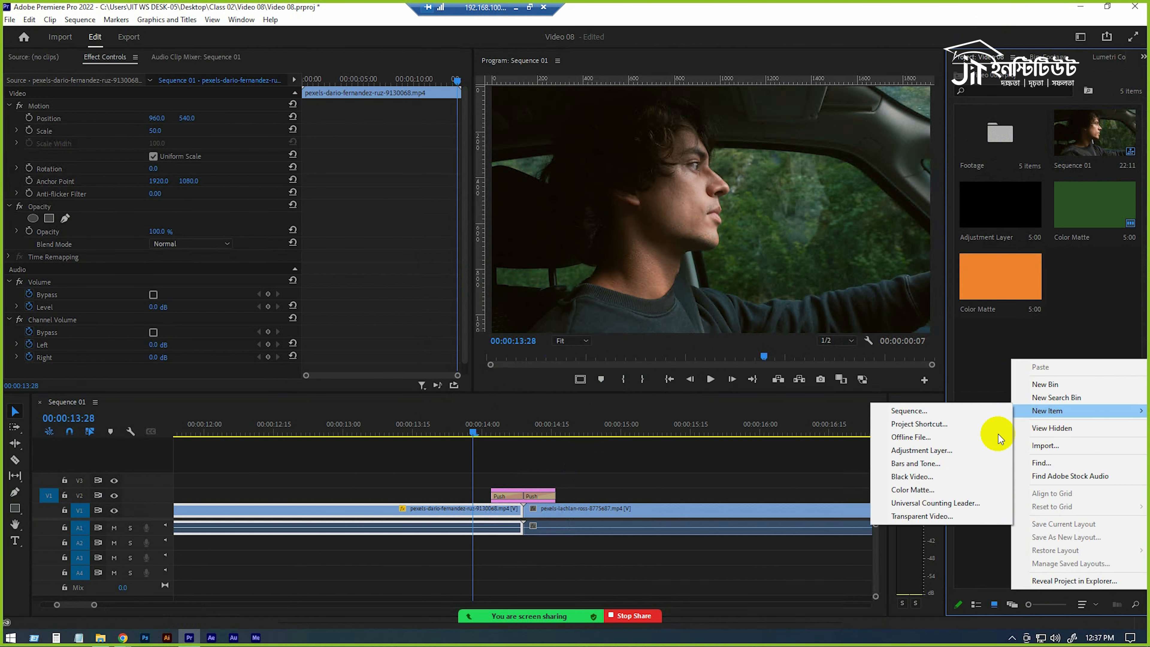
left_click(923, 489)
left_click(618, 363)
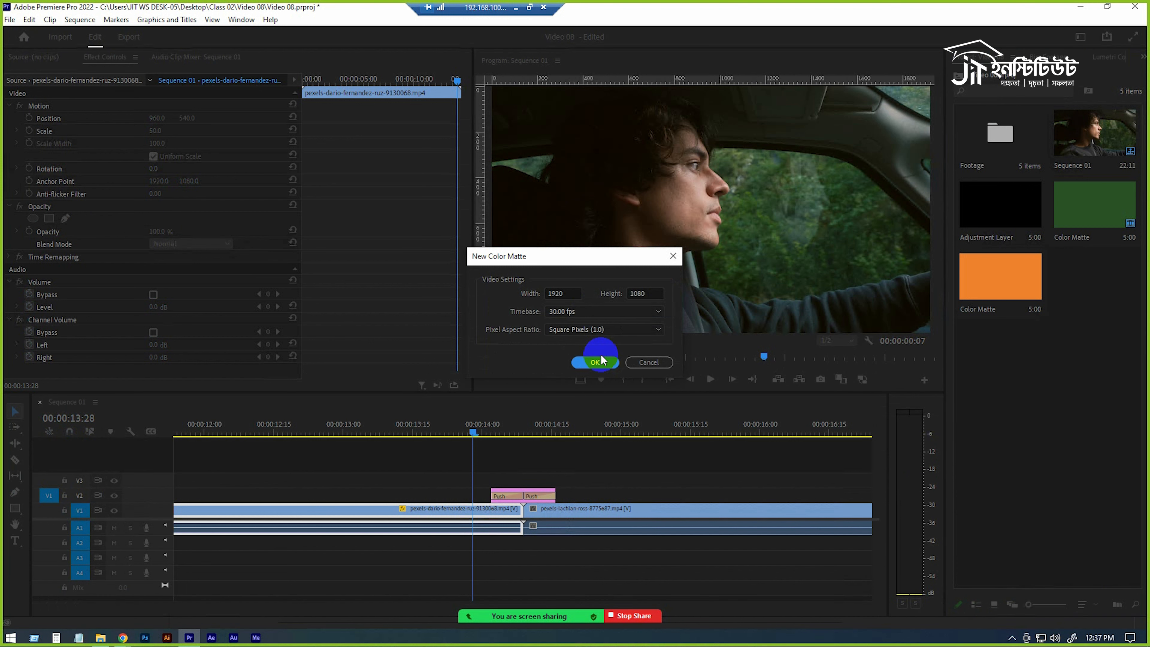
left_click(598, 324)
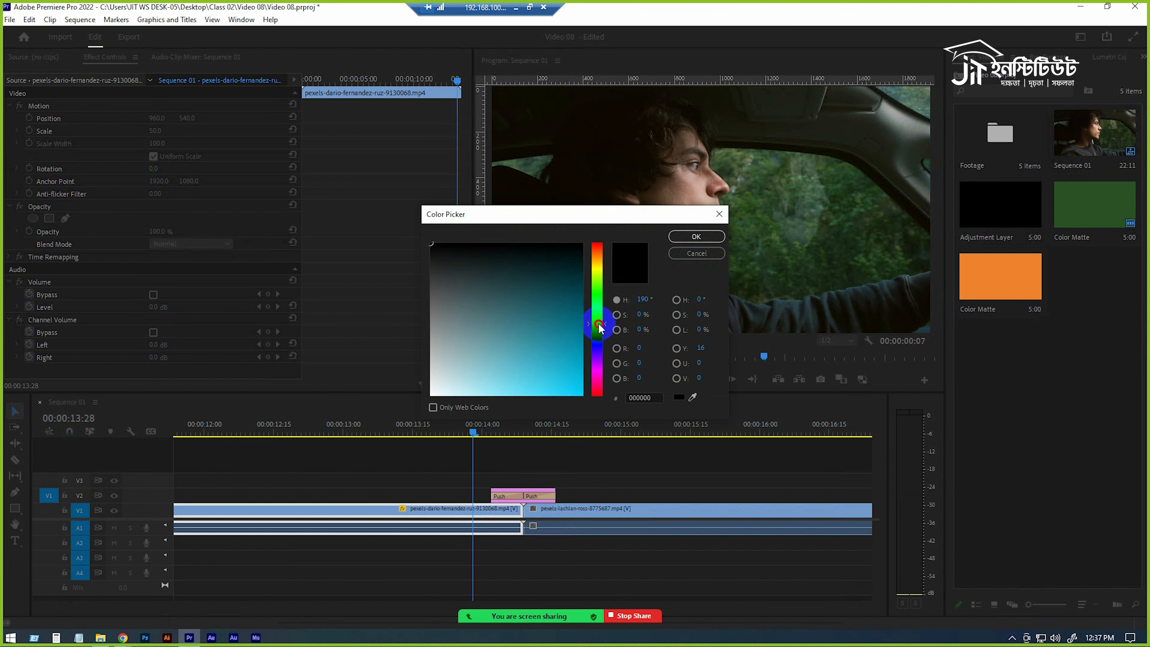
left_click_drag(600, 328, 603, 330)
left_click(560, 391)
left_click(711, 239)
left_click(534, 337)
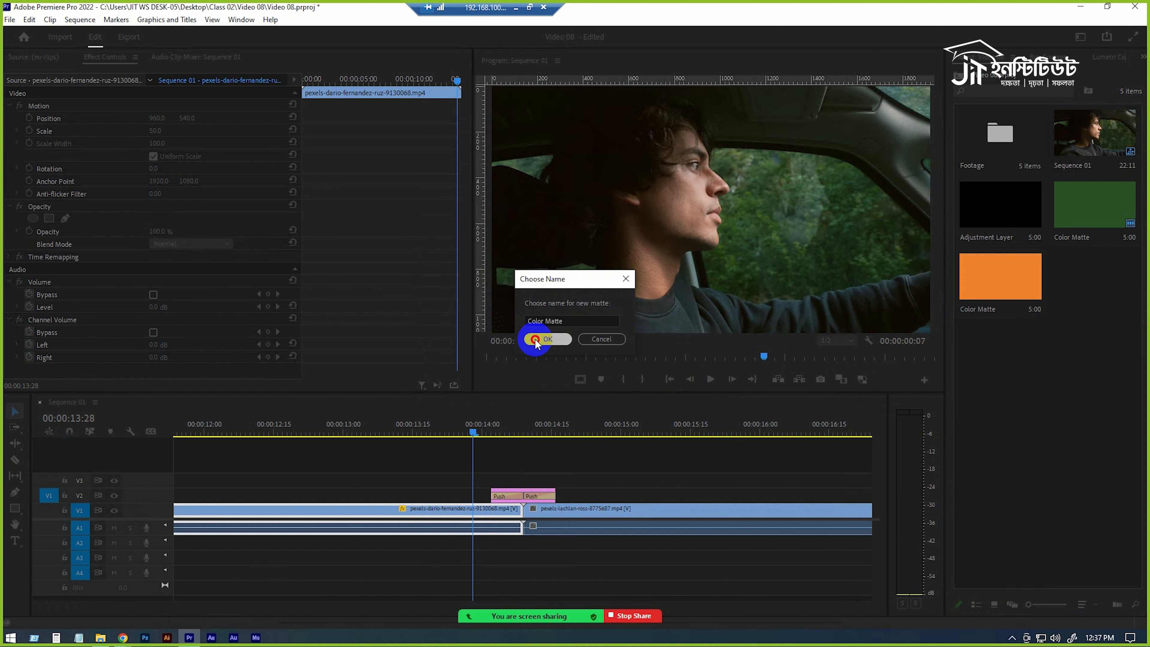
Place the orange matte on V3 and the blue matte on V4, aligned with the V2 matte's start, and split both at its end.
left_click_drag(1006, 279, 492, 484)
key("c")
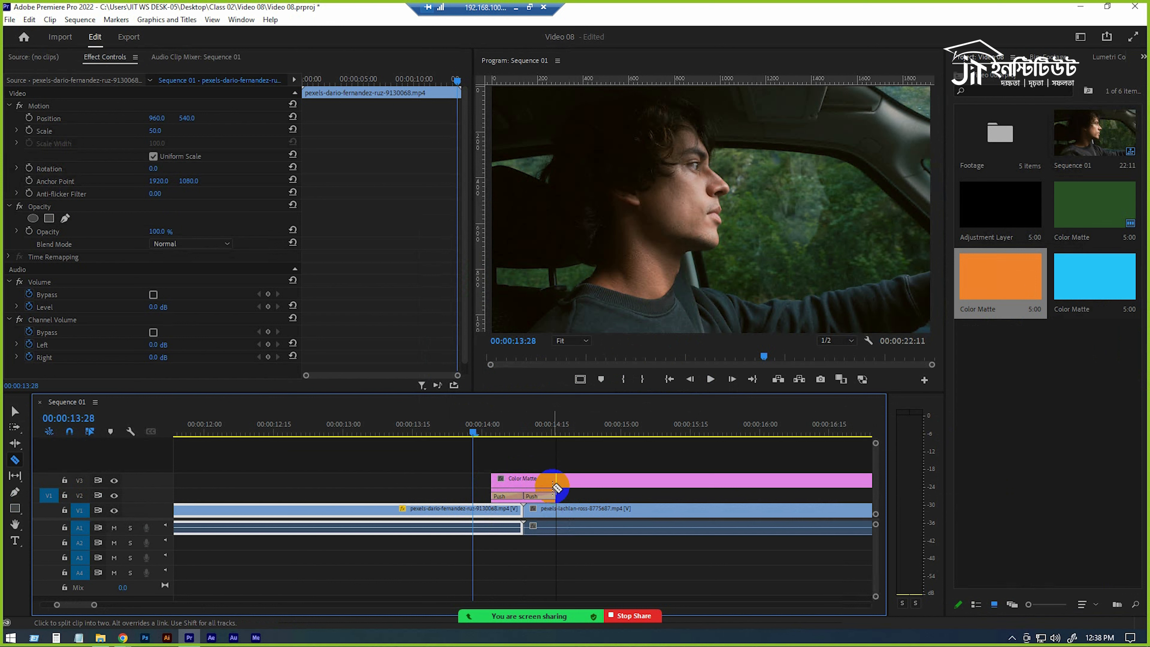
left_click(556, 480)
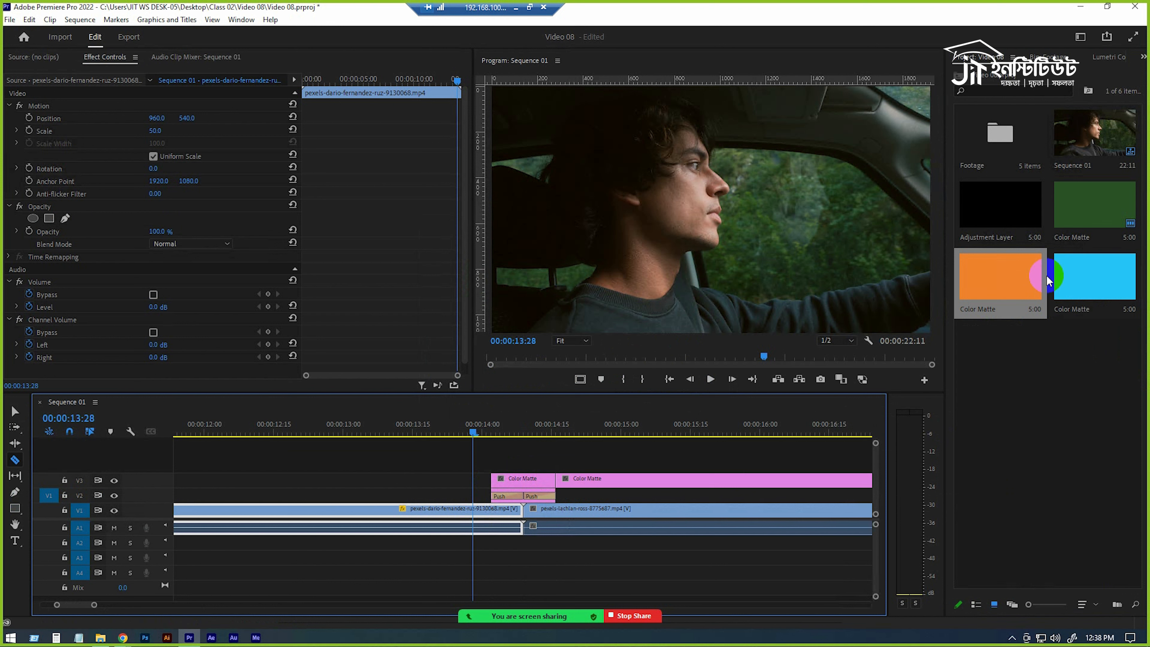
left_click_drag(1088, 278, 494, 455)
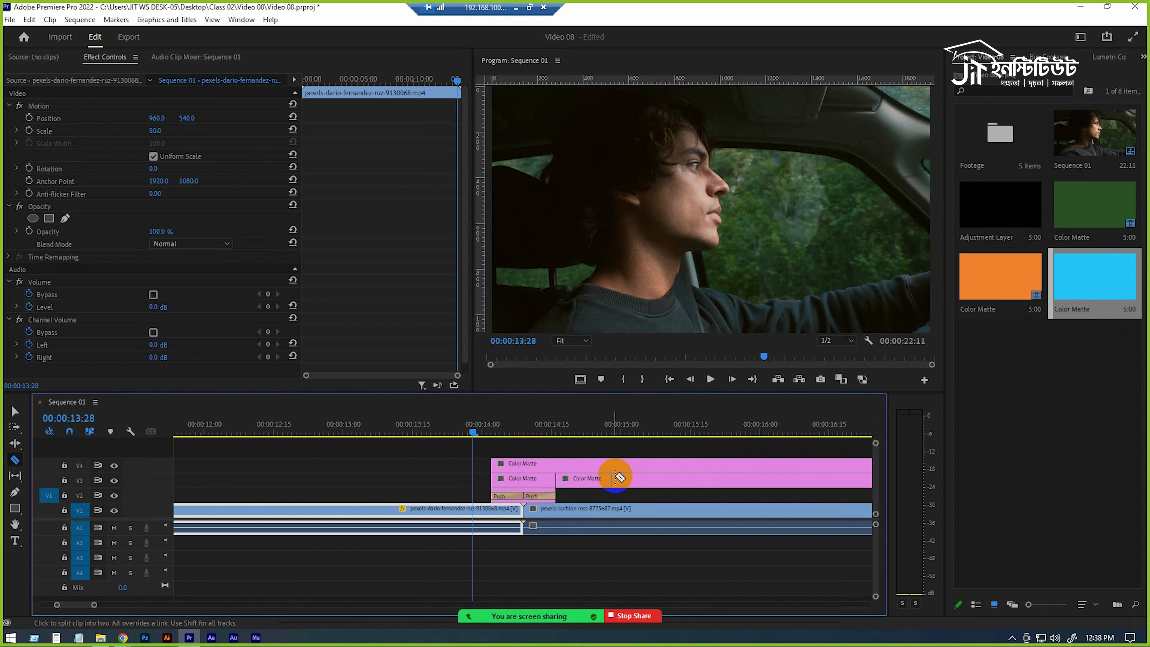
left_click(556, 462)
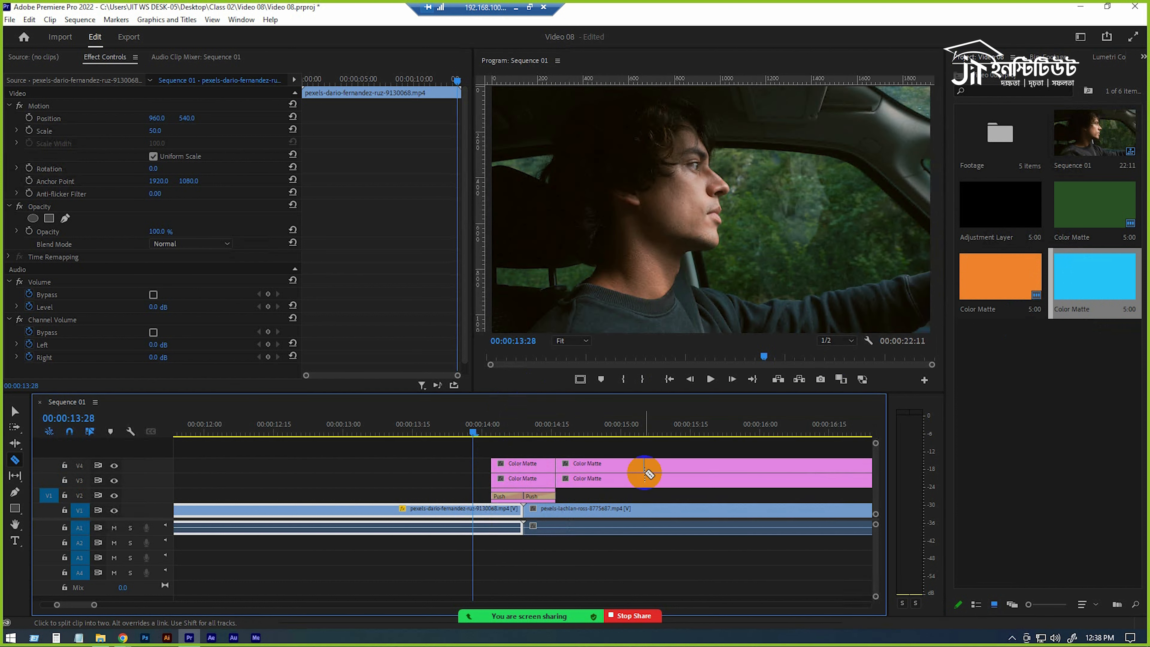
Delete the leftover matte pieces on V3 and V4 that extend past the end of the V2 matte.
left_click(15, 409)
left_click_drag(676, 449, 644, 499)
key("Delete")
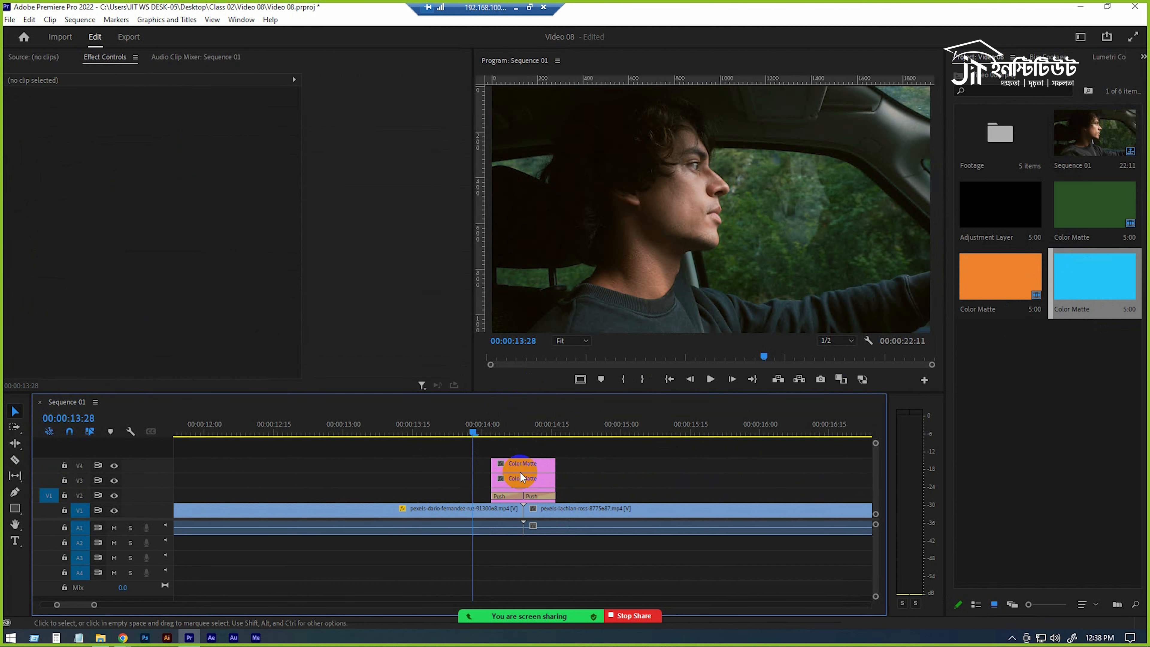
Apply Push transitions to the start and end of both the V3 and V4 mattes, with each Push filling half the matte.
left_click(1142, 57)
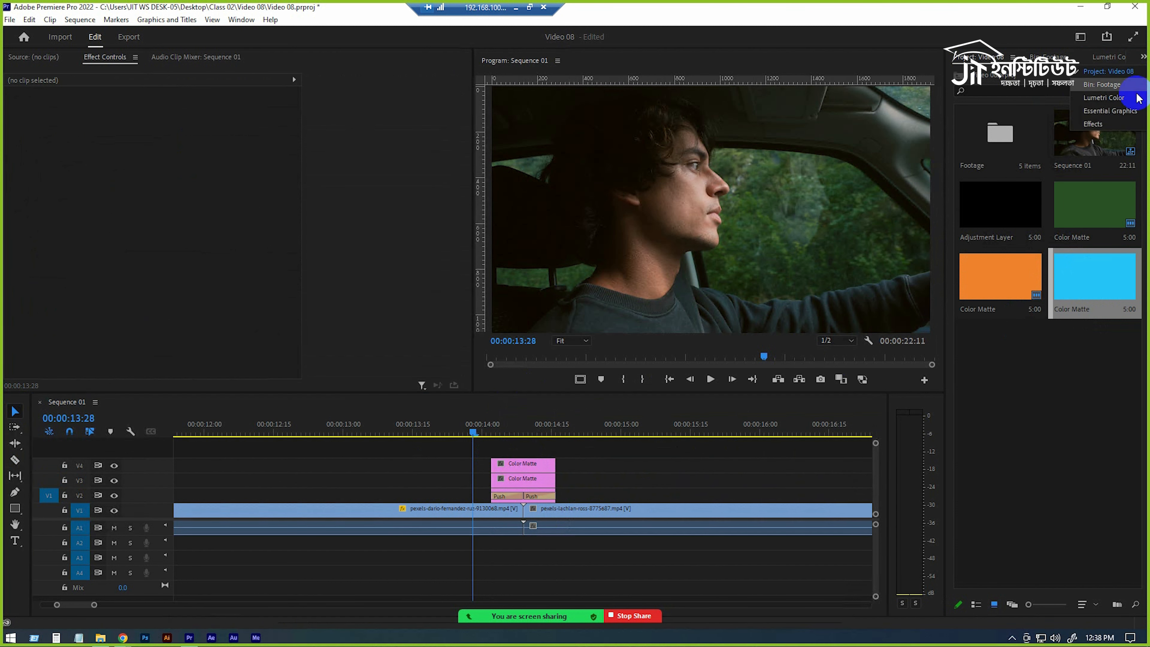
left_click(1103, 132)
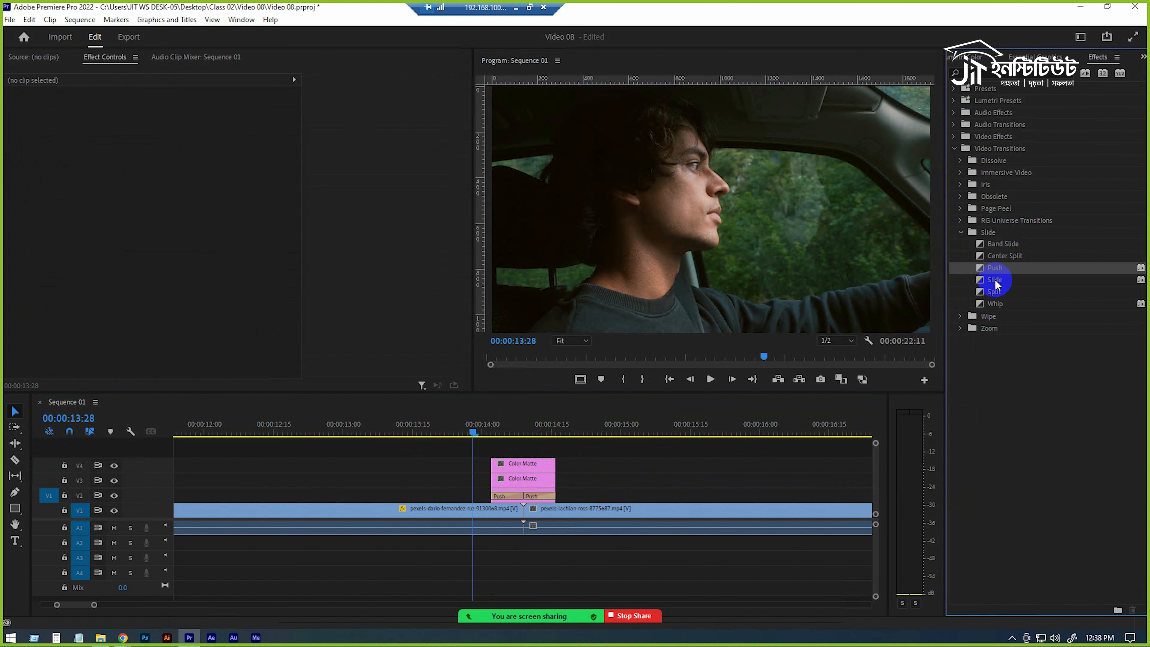
left_click_drag(992, 269, 500, 465)
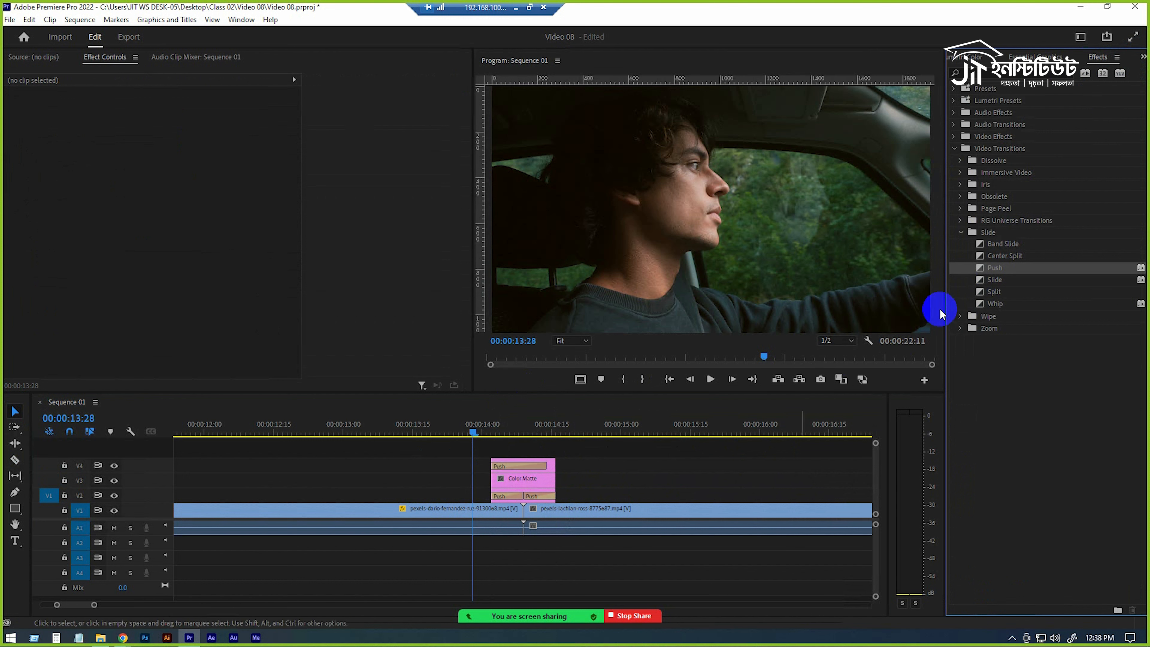
left_click_drag(1004, 267, 520, 471)
left_click_drag(998, 267, 552, 463)
left_click_drag(999, 268, 548, 484)
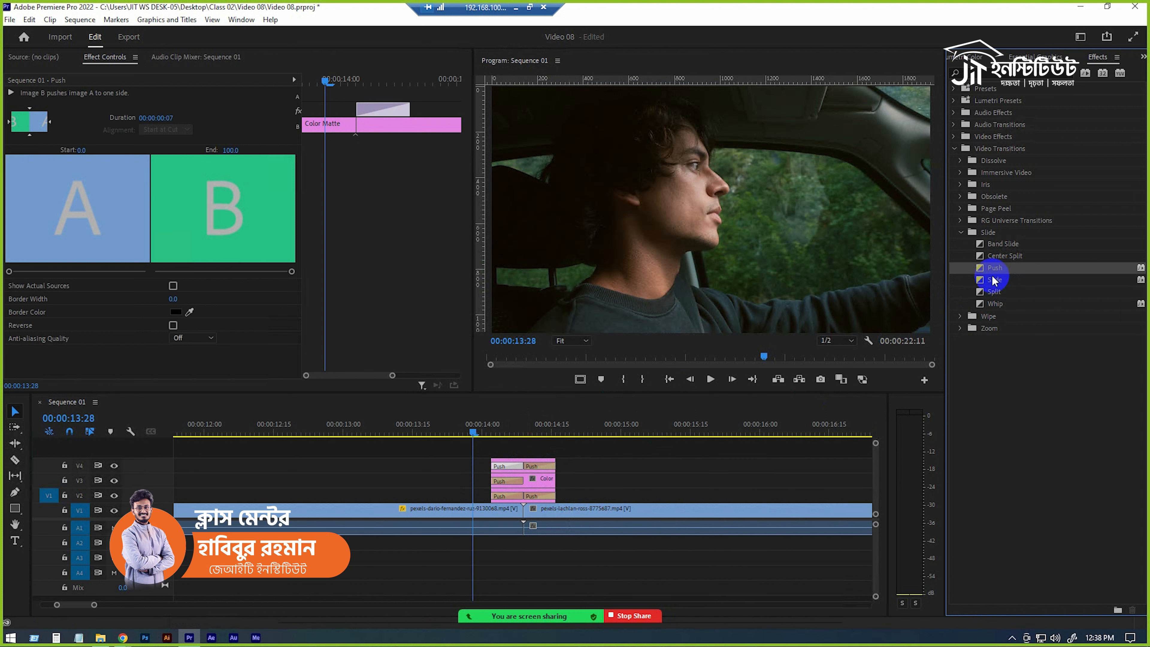
left_click_drag(979, 281, 530, 487)
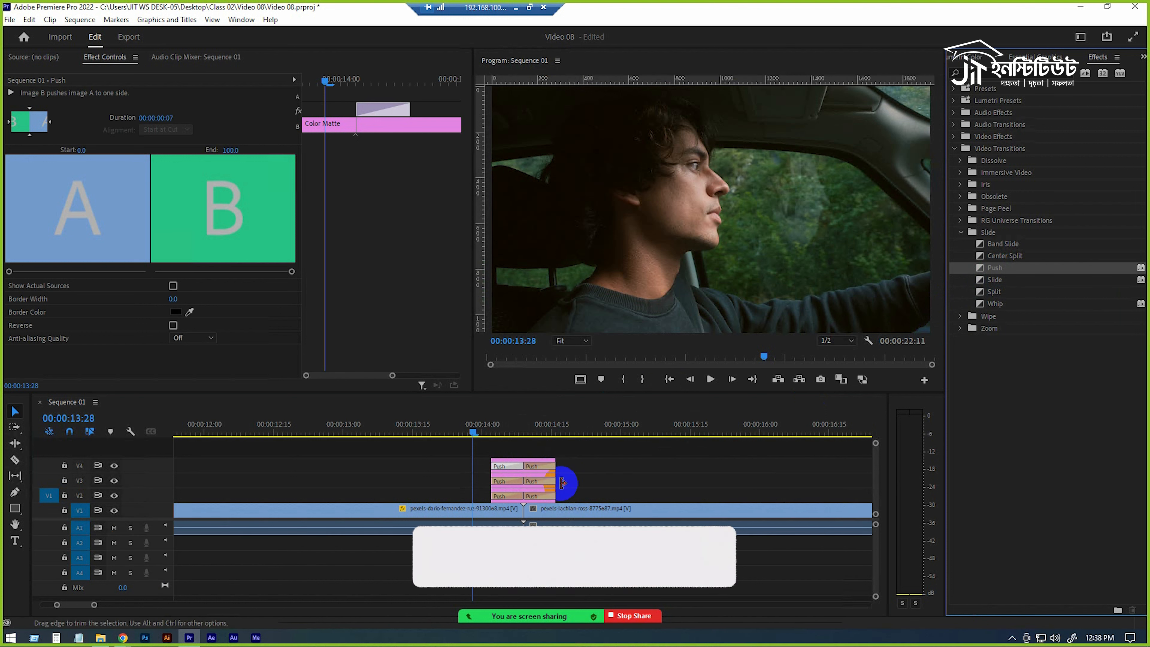
Stagger the mattes by shifting V3 about two frames later than V2, and V4 about two frames later than V3.
left_click_drag(534, 469, 519, 462)
left_click_drag(601, 452, 508, 488)
Play the staggered matte transition and scrub across it to inspect the layered push, ending at 00:00:14:26.
key("space")
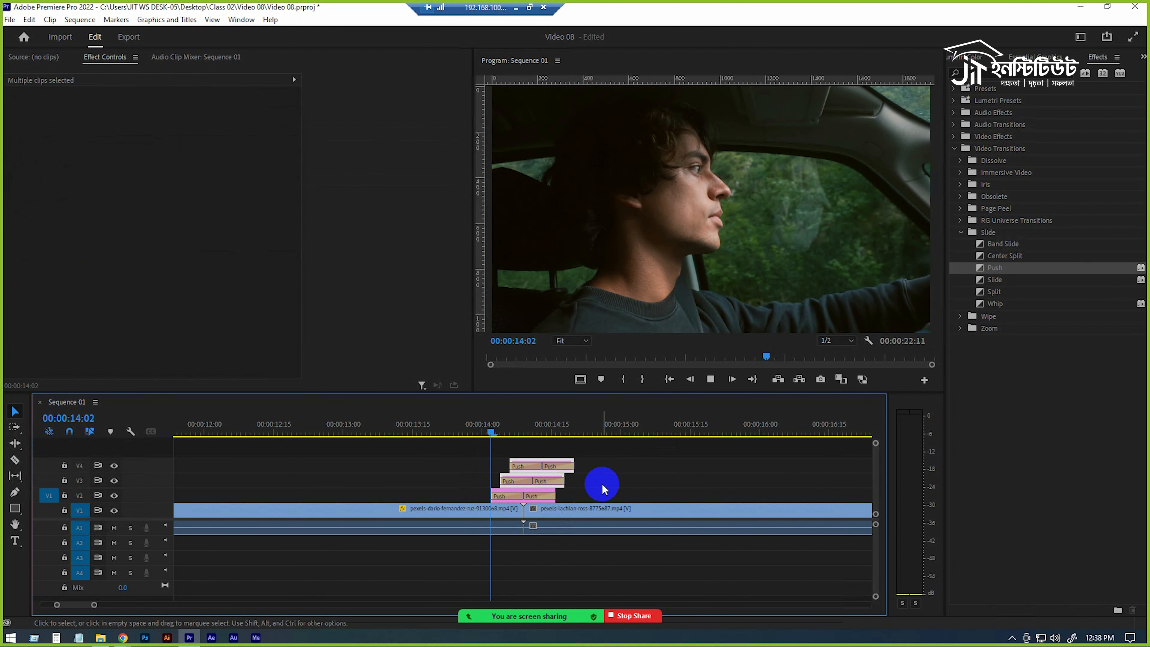
key("space")
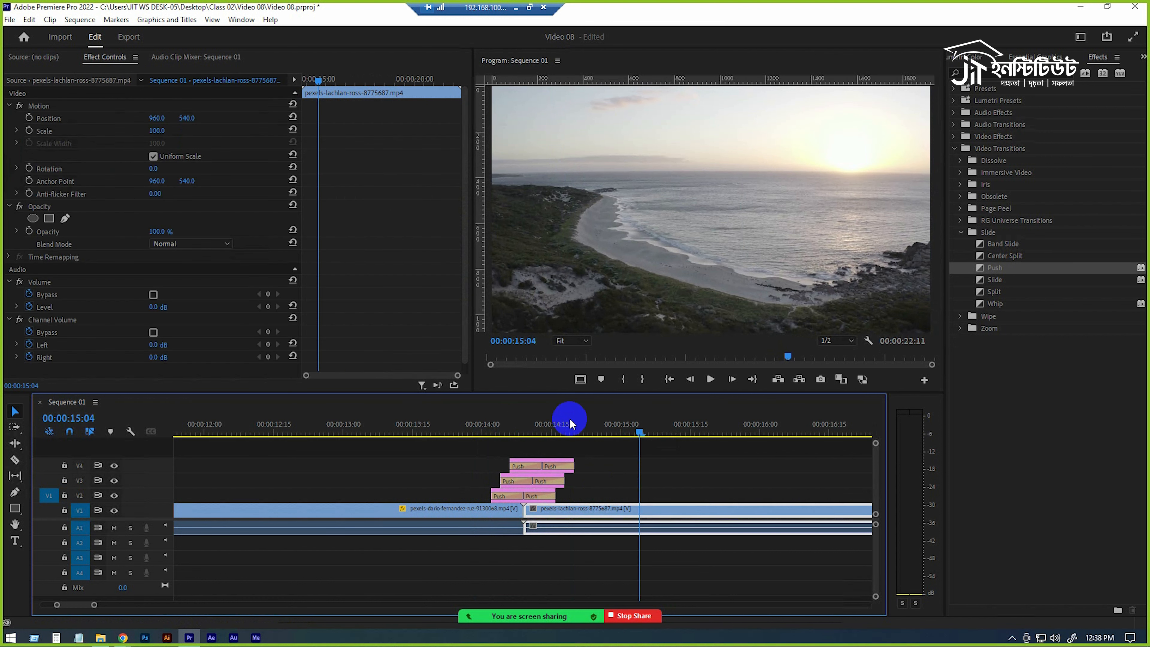
left_click_drag(502, 437, 602, 433)
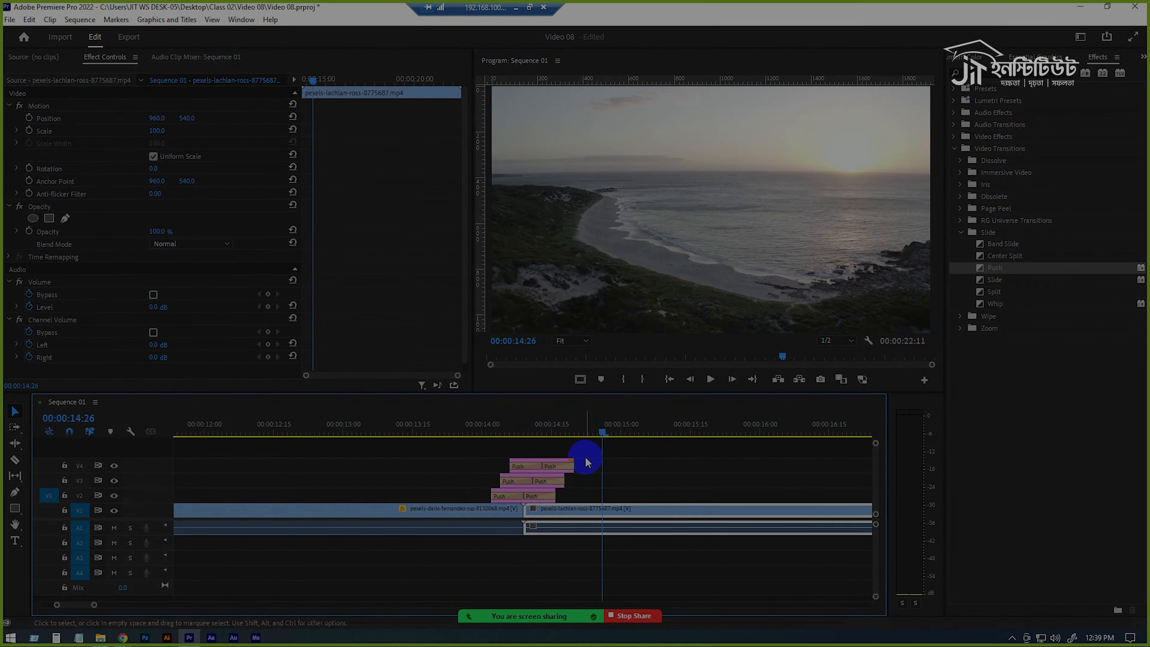